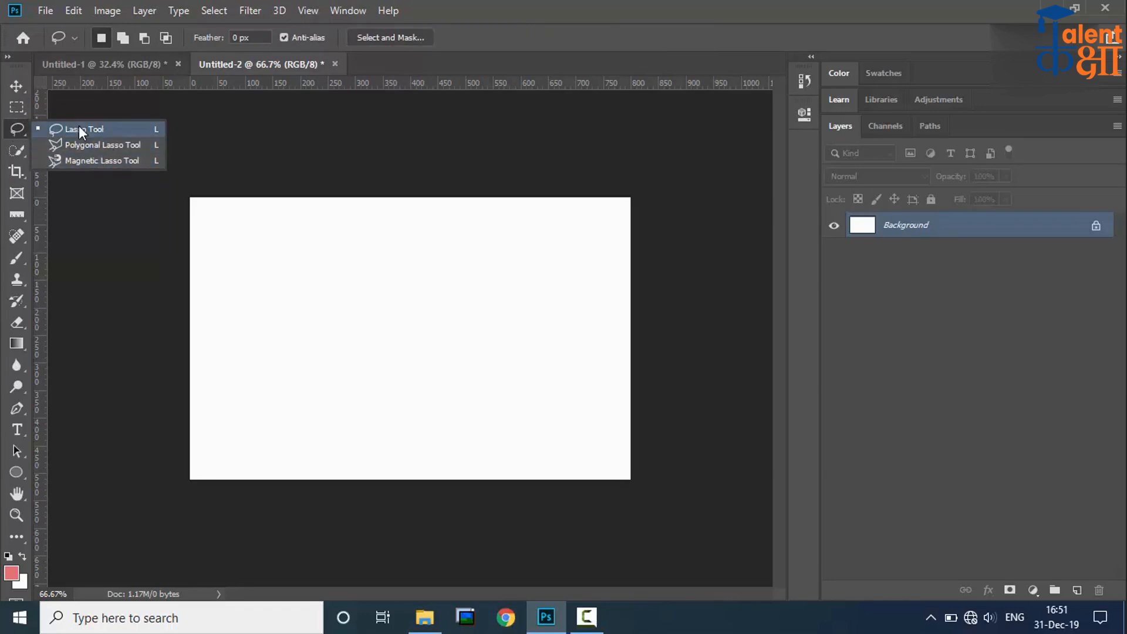
# Activate the Quick Selection tool from the group it shares with the Magic Wand tool.
pyautogui.click(19, 128)
pyautogui.click(18, 153)
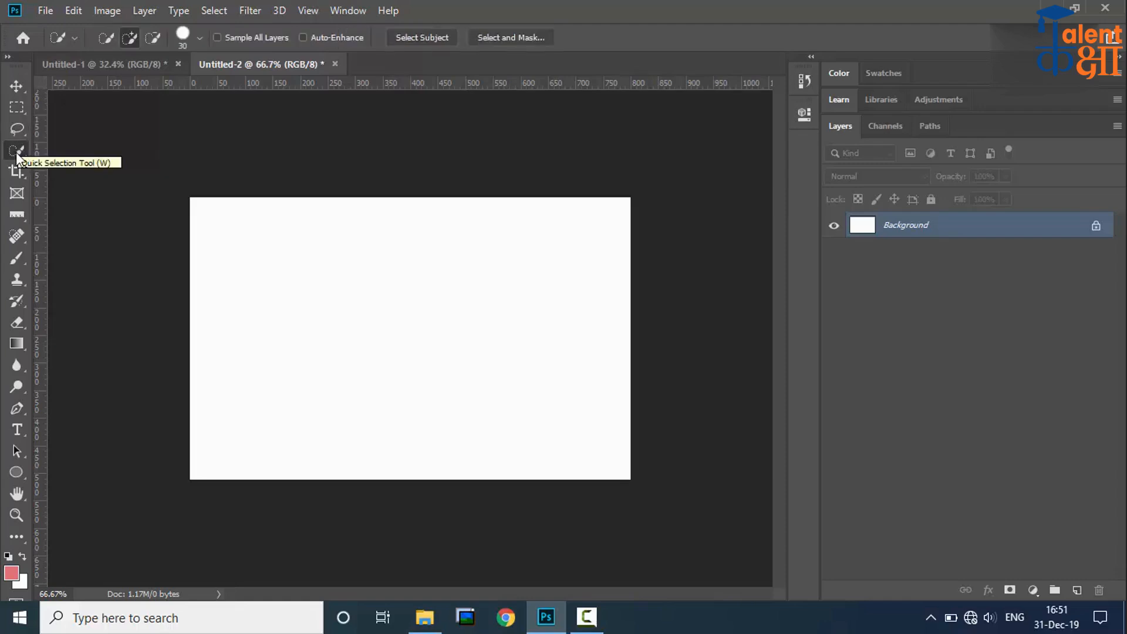
pyautogui.click(16, 152)
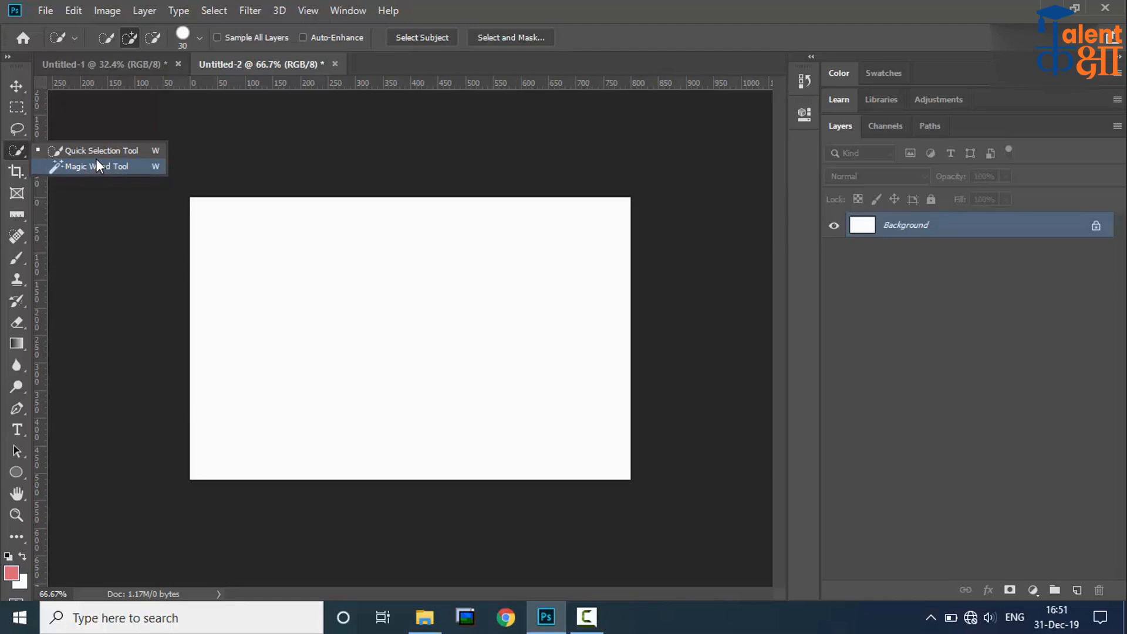
pyautogui.click(16, 147)
pyautogui.rightClick(18, 151)
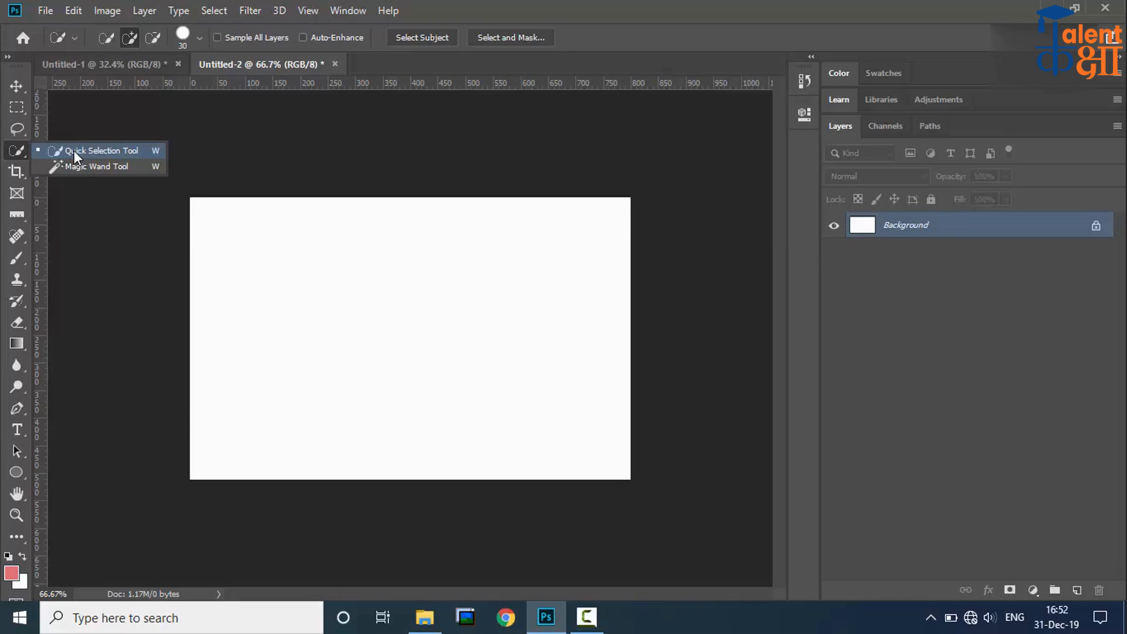
pyautogui.click(19, 149)
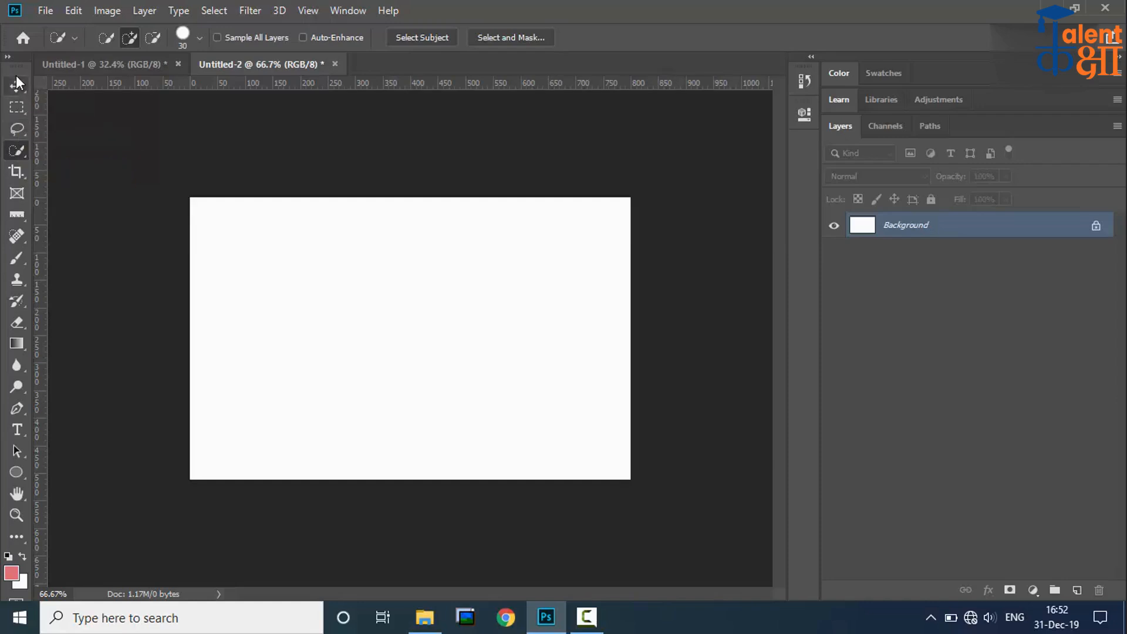
# Place Flower_01.jpg from the Photoshop Images folder into the blank document and scale it to 6.65% so it covers the canvas.
pyautogui.click(425, 617)
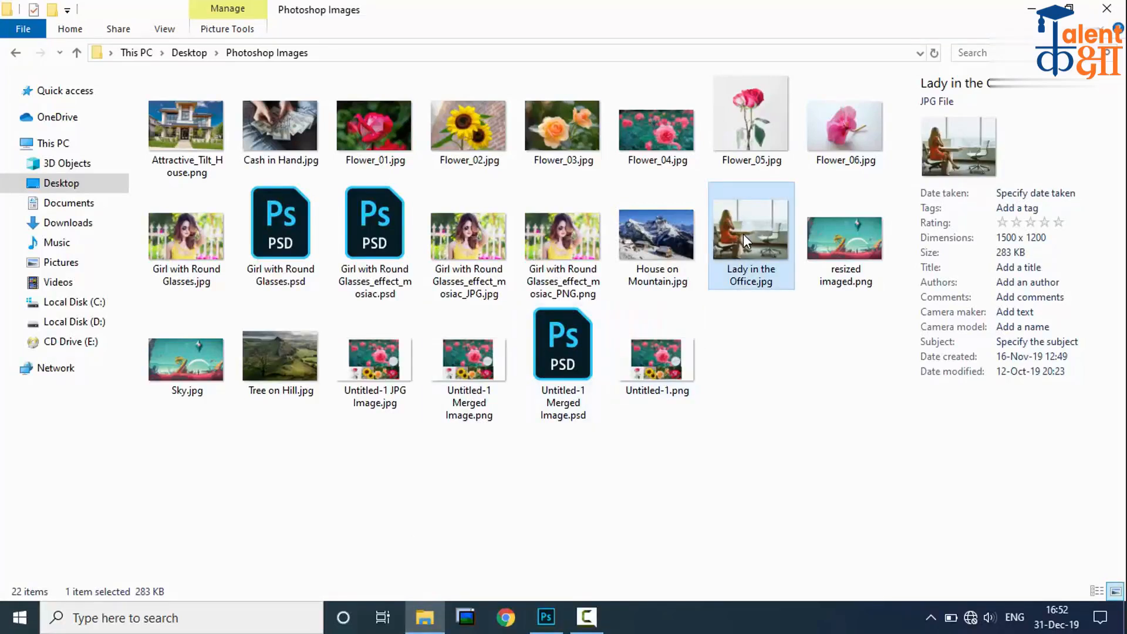
pyautogui.click(369, 130)
pyautogui.moveTo(361, 124); pyautogui.dragTo(382, 295)
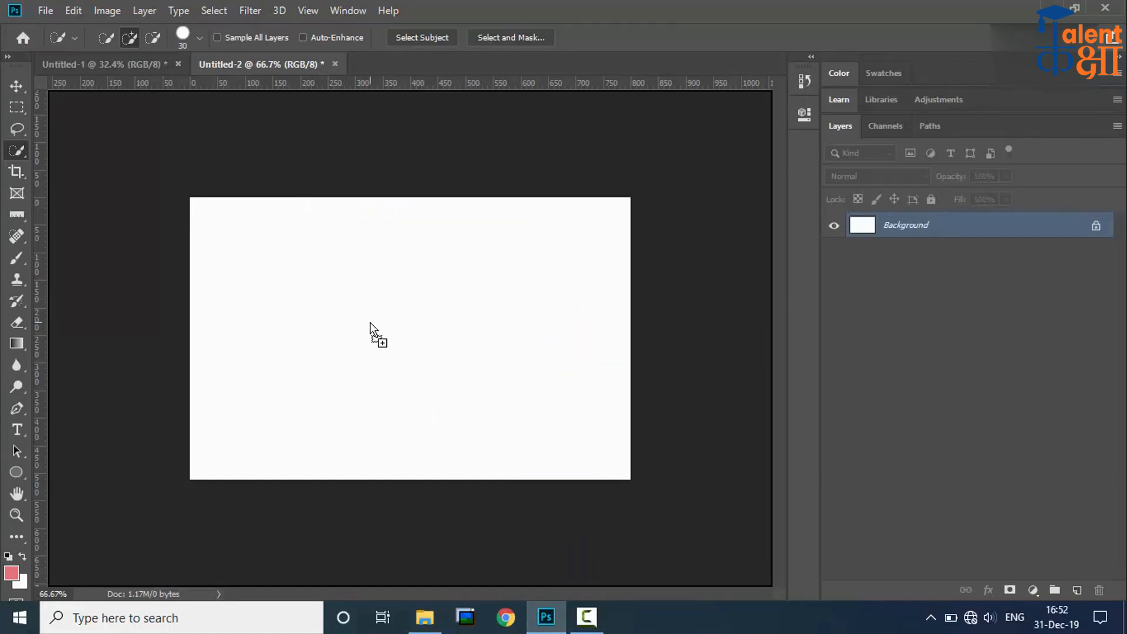
pyautogui.moveTo(370, 323); pyautogui.dragTo(370, 323)
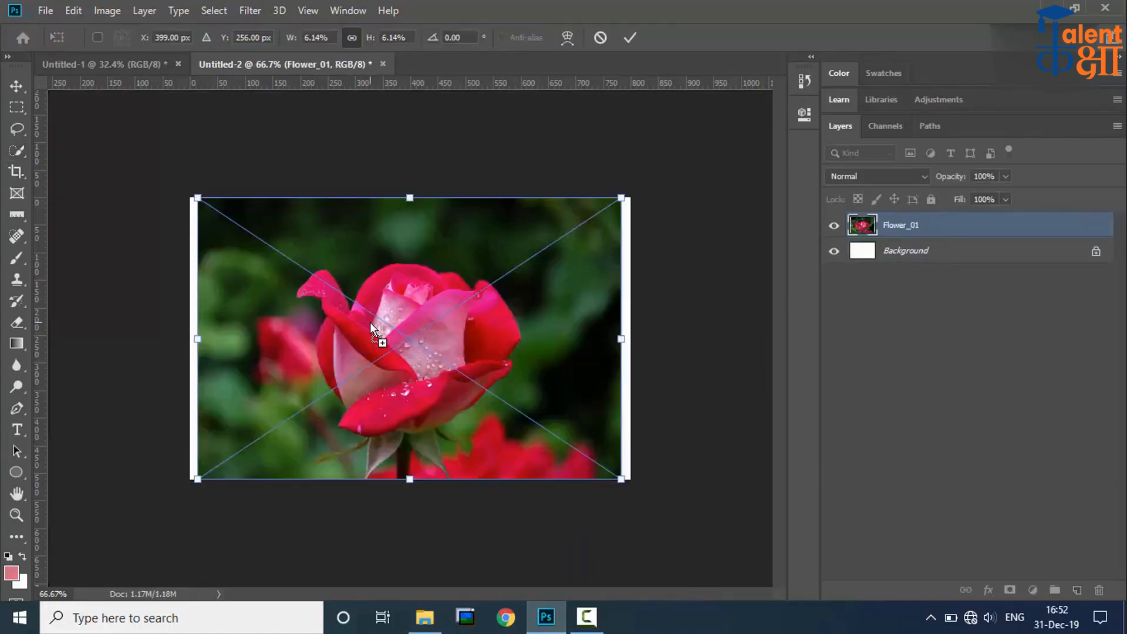
pyautogui.moveTo(621, 479); pyautogui.dragTo(639, 490)
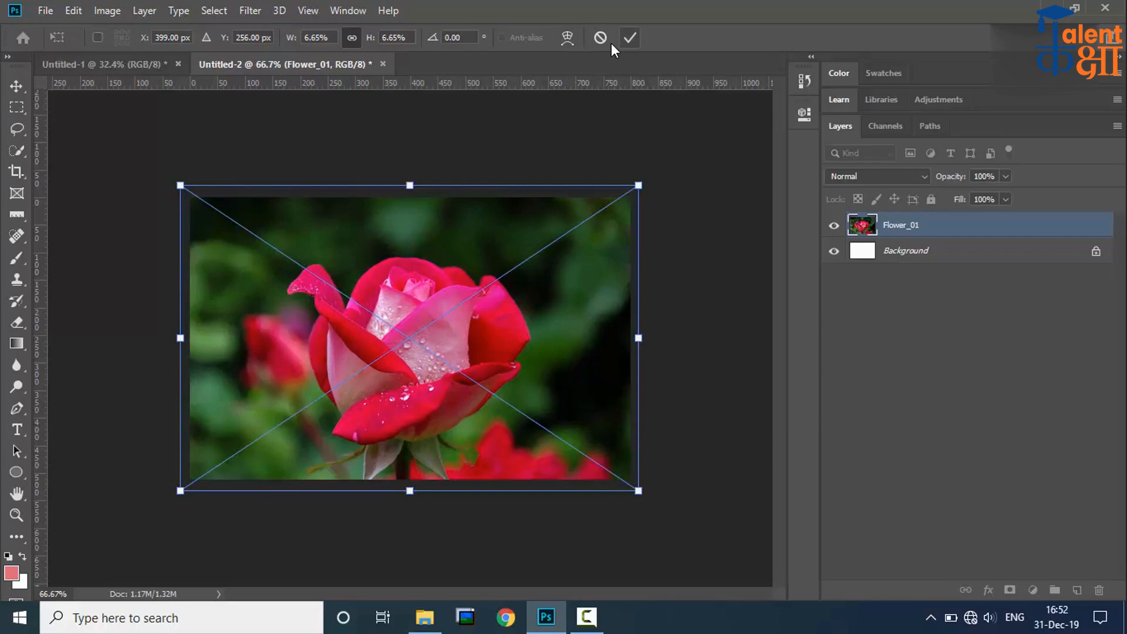
pyautogui.click(630, 37)
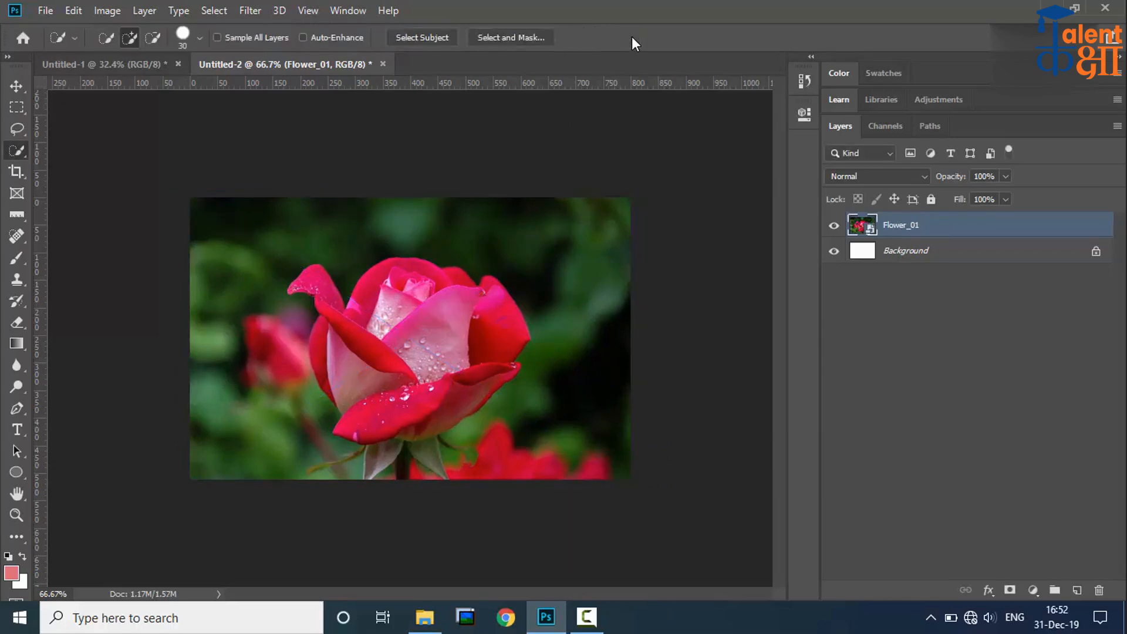
# Switch to full screen mode with the menu bar and fit the rose image on screen.
pyautogui.click(308, 10)
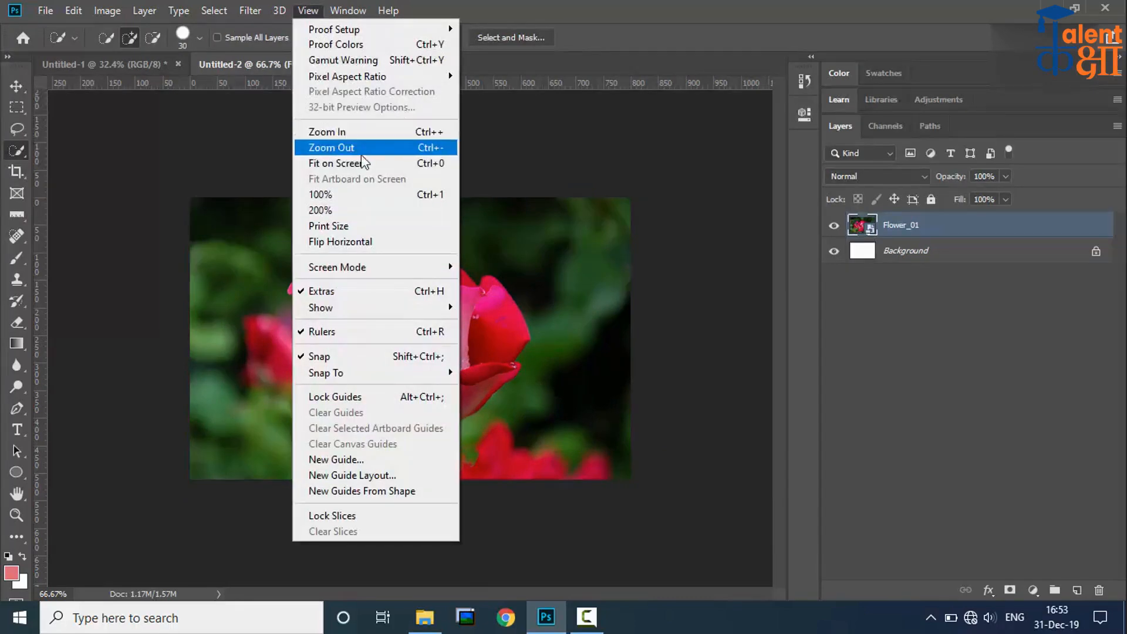
pyautogui.click(364, 163)
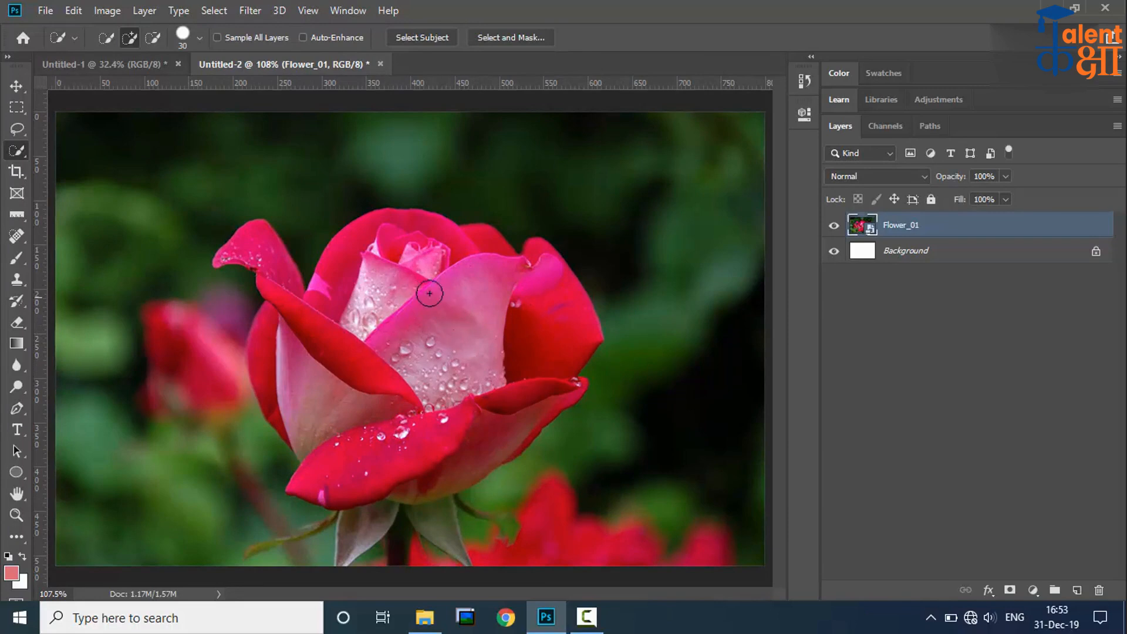
pyautogui.press('f')
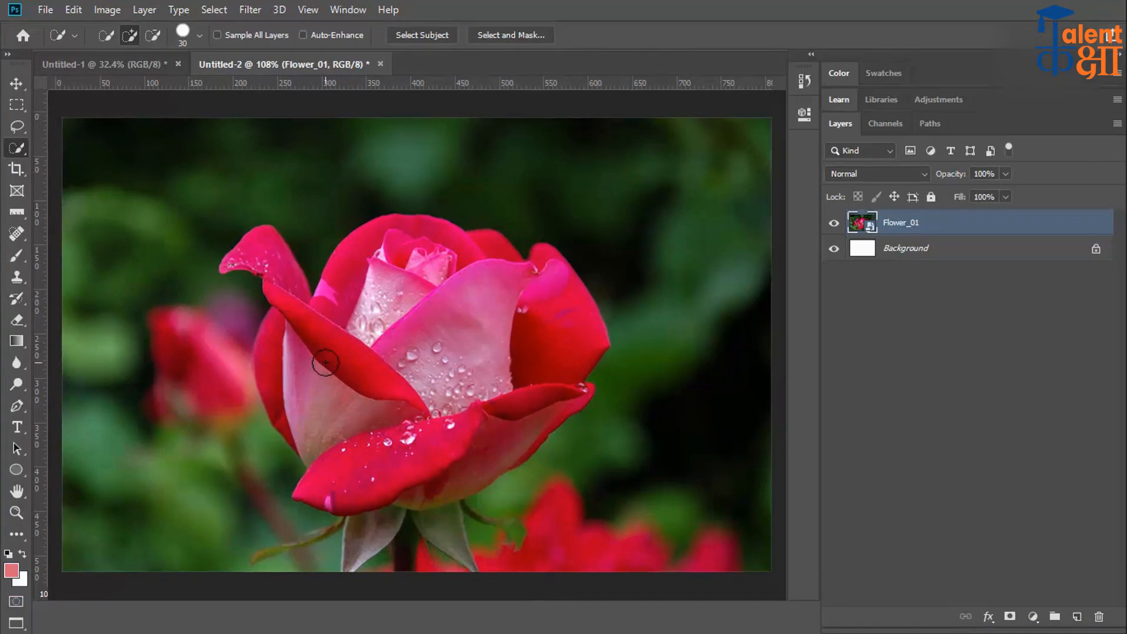
pyautogui.press('f')
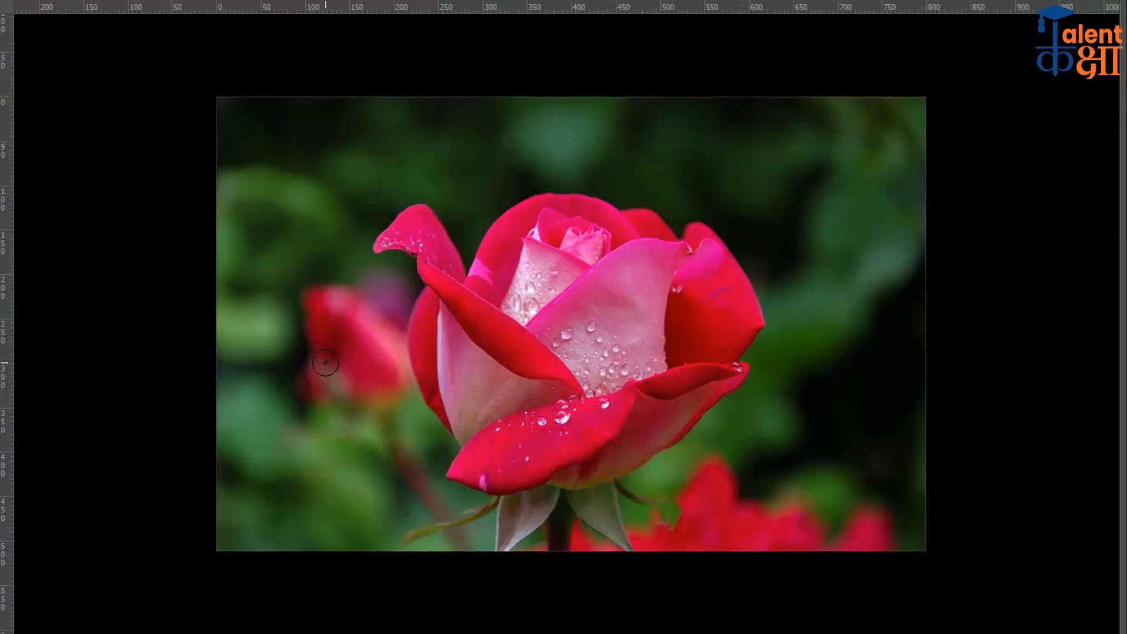
pyautogui.press('f')
pyautogui.press('f')
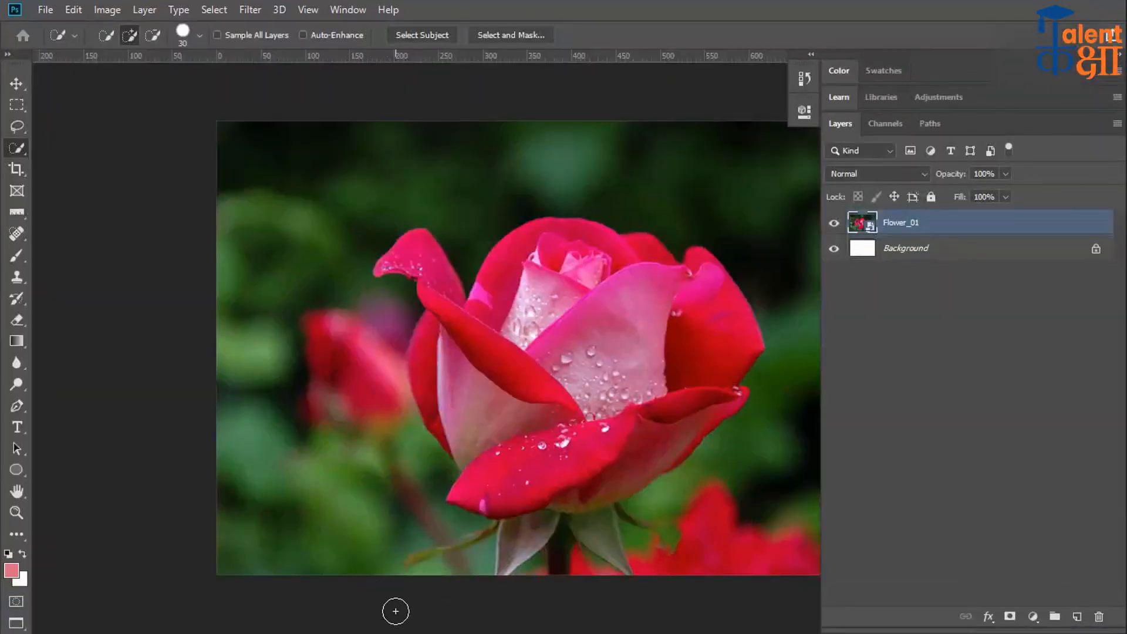
pyautogui.press('f')
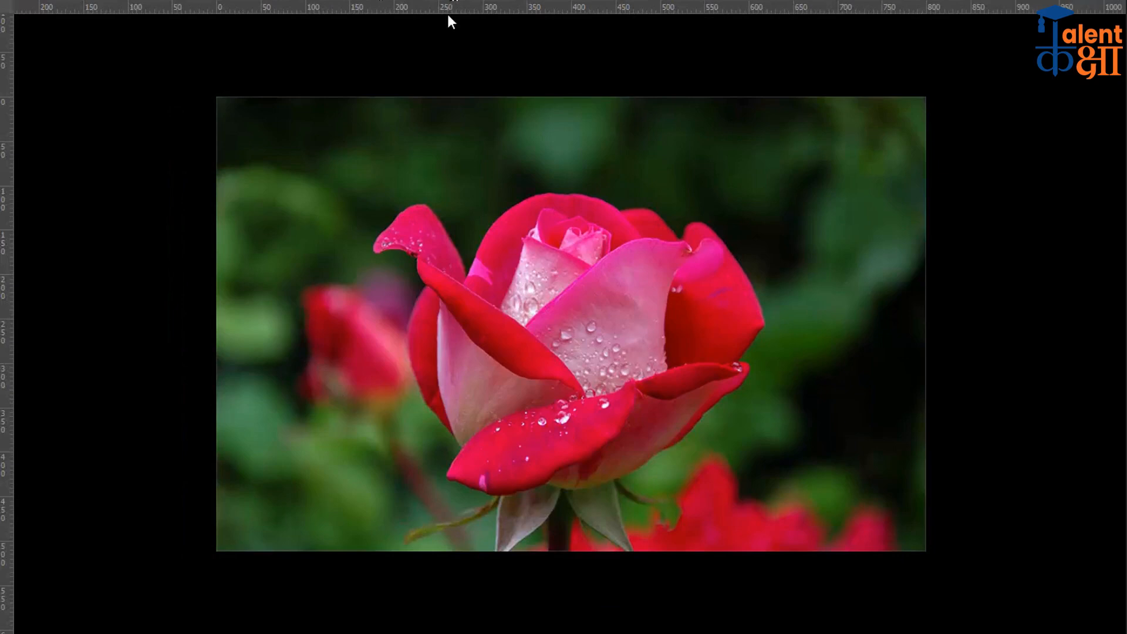
pyautogui.press('f')
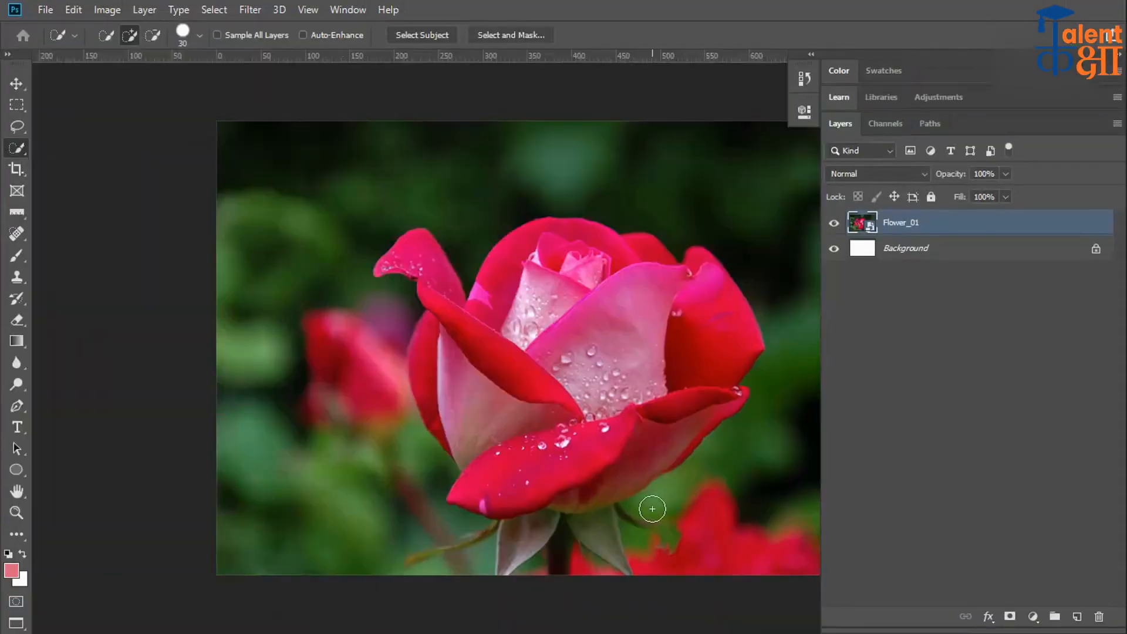
pyautogui.click(298, 9)
pyautogui.click(361, 161)
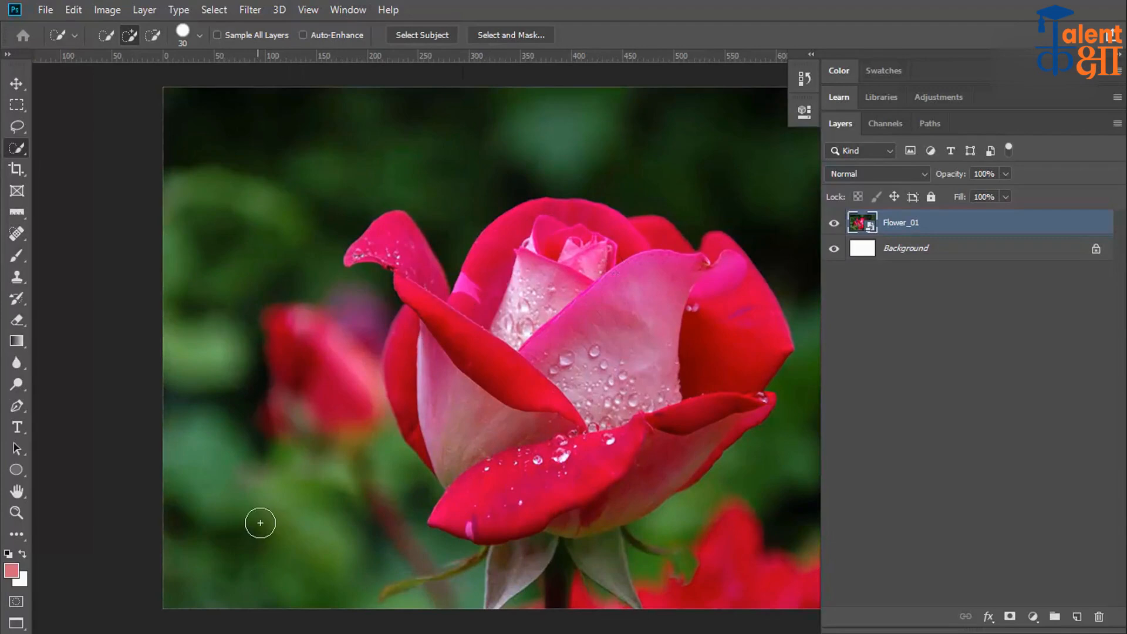
pyautogui.hscroll(4, 371, 481)
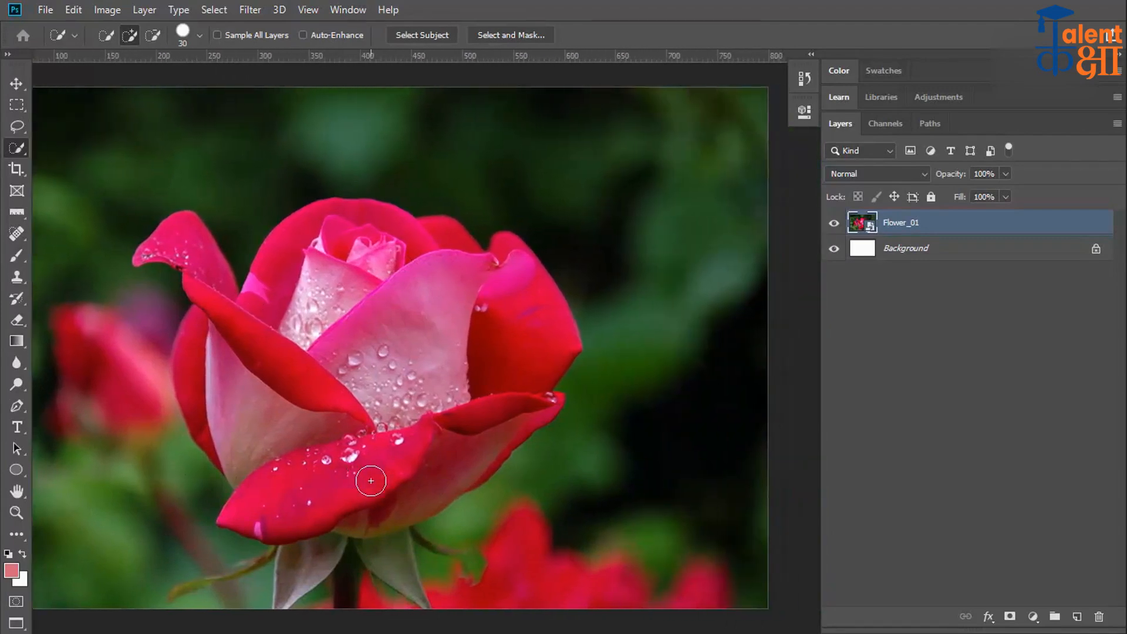
pyautogui.scroll(-1, 371, 481)
pyautogui.scroll(2, 370, 481)
pyautogui.scroll(-2, 371, 481)
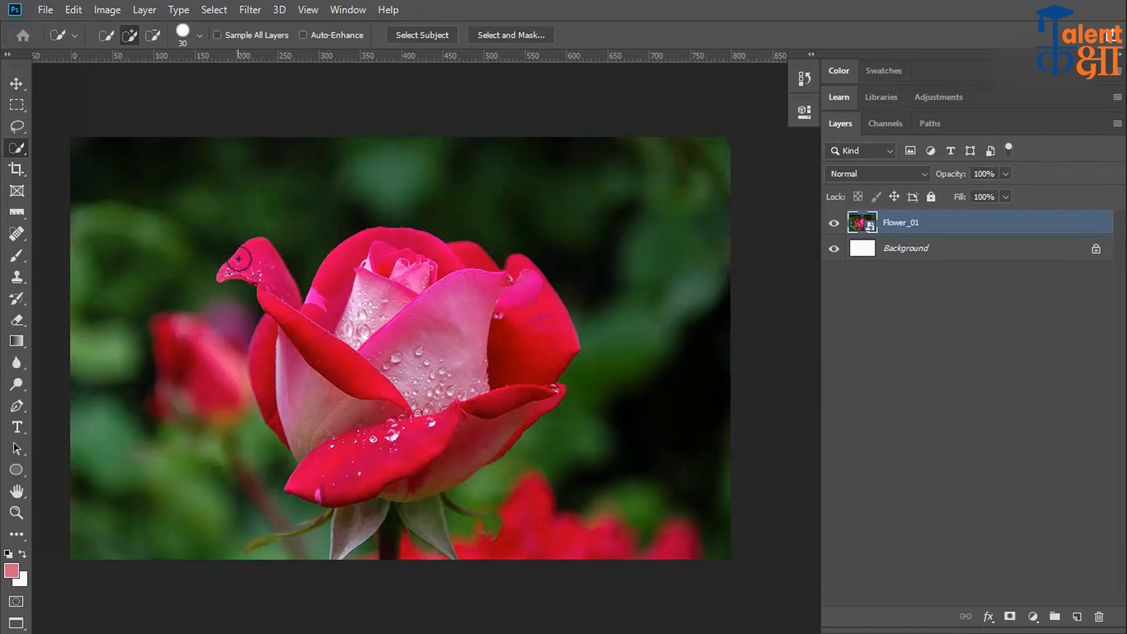
# Set the Quick Selection brush size to 16 px and select the large rose with the two sepals beneath it.
pyautogui.click(197, 36)
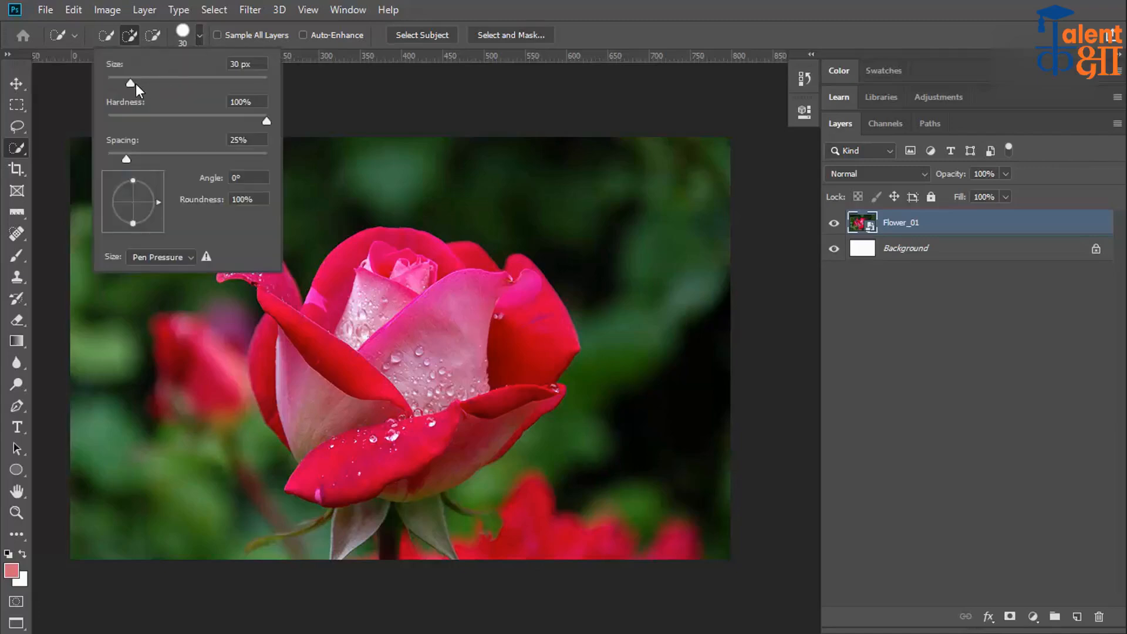
pyautogui.moveTo(131, 84); pyautogui.dragTo(119, 83)
pyautogui.rightClick(356, 282)
pyautogui.click(198, 42)
pyautogui.click(196, 34)
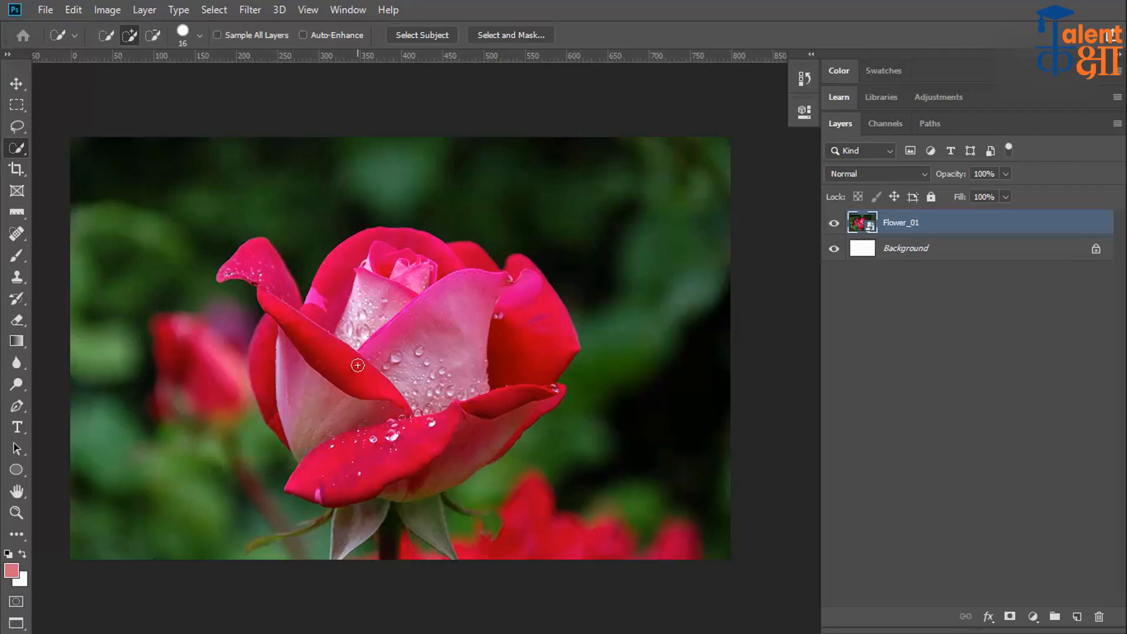
pyautogui.moveTo(225, 273)
pyautogui.mouseDown()
pyautogui.moveTo(259, 265)
pyautogui.moveTo(302, 331)
pyautogui.moveTo(281, 331)
pyautogui.moveTo(276, 387)
pyautogui.moveTo(291, 370)
pyautogui.moveTo(329, 385)
pyautogui.moveTo(327, 353)
pyautogui.moveTo(361, 267)
pyautogui.moveTo(458, 470)
pyautogui.moveTo(402, 427)
pyautogui.mouseUp()
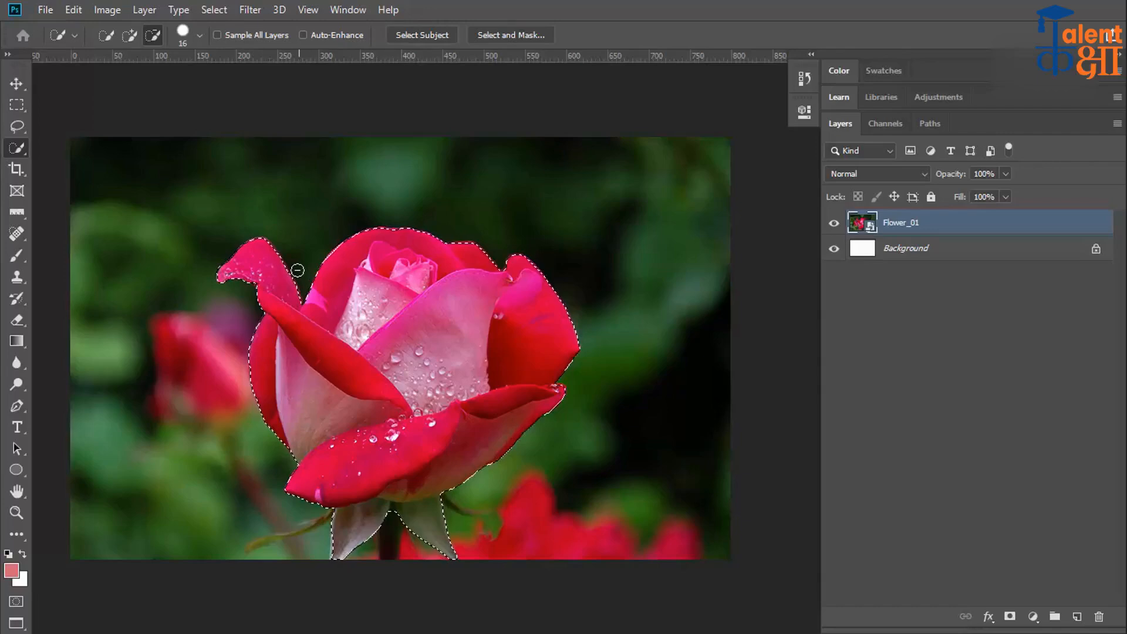
pyautogui.click(130, 36)
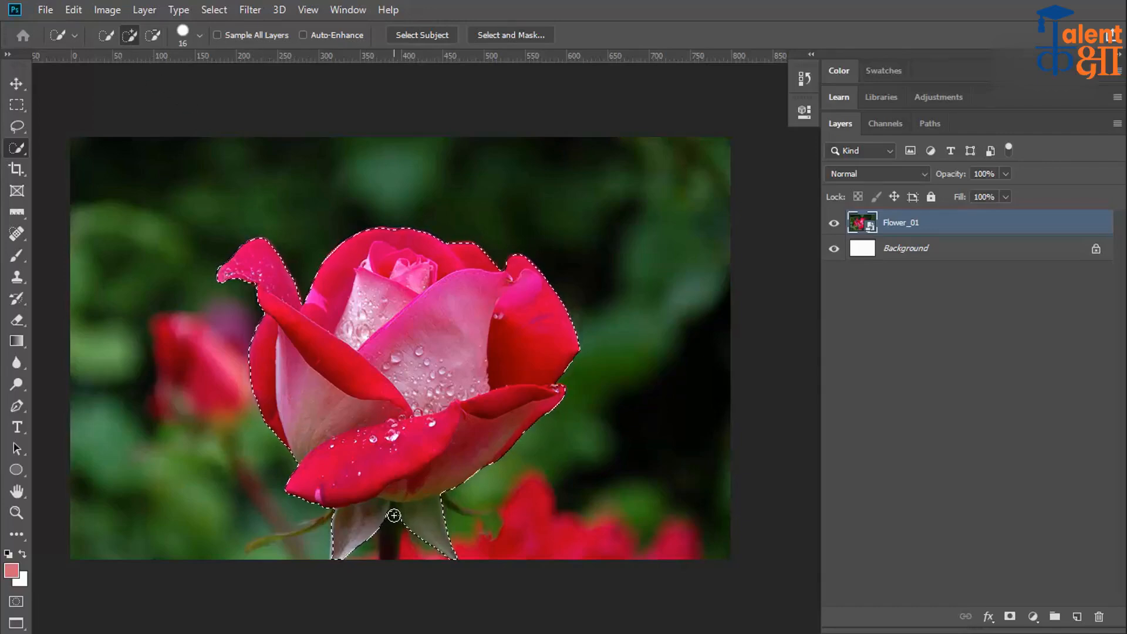
# Refine the selection between the two sepals by subtracting the dark stem area and restoring the right sepal's edge.
pyautogui.hotkey('ctrl', '+')
pyautogui.hotkey('ctrl', '+')
pyautogui.scroll(-3, 237, 540)
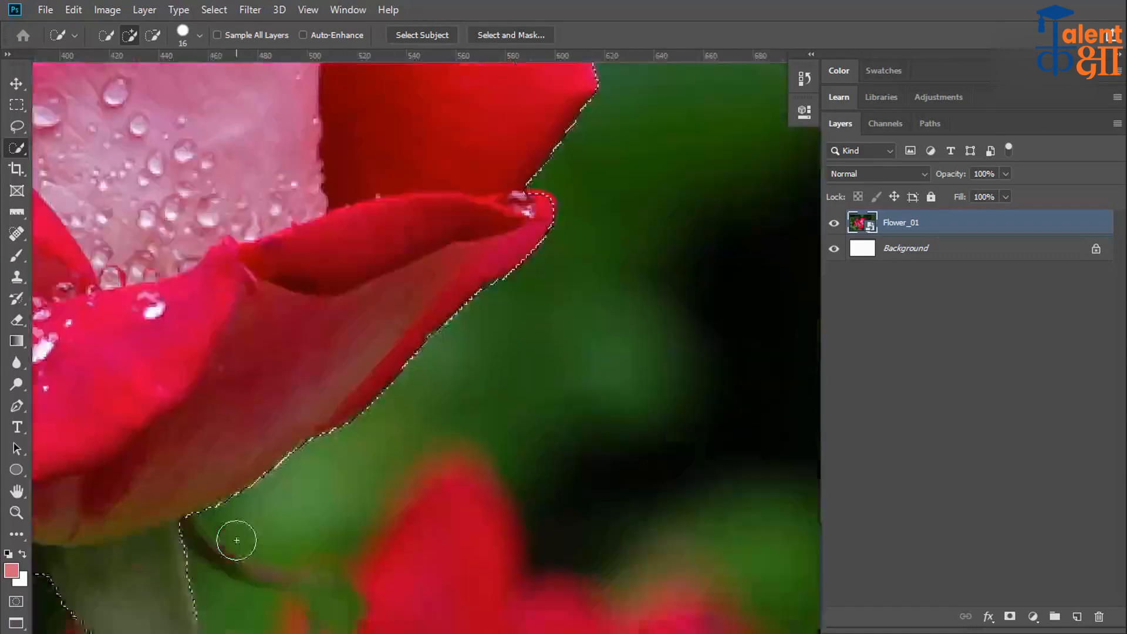
pyautogui.scroll(-3, 236, 540)
pyautogui.hscroll(-5, 237, 540)
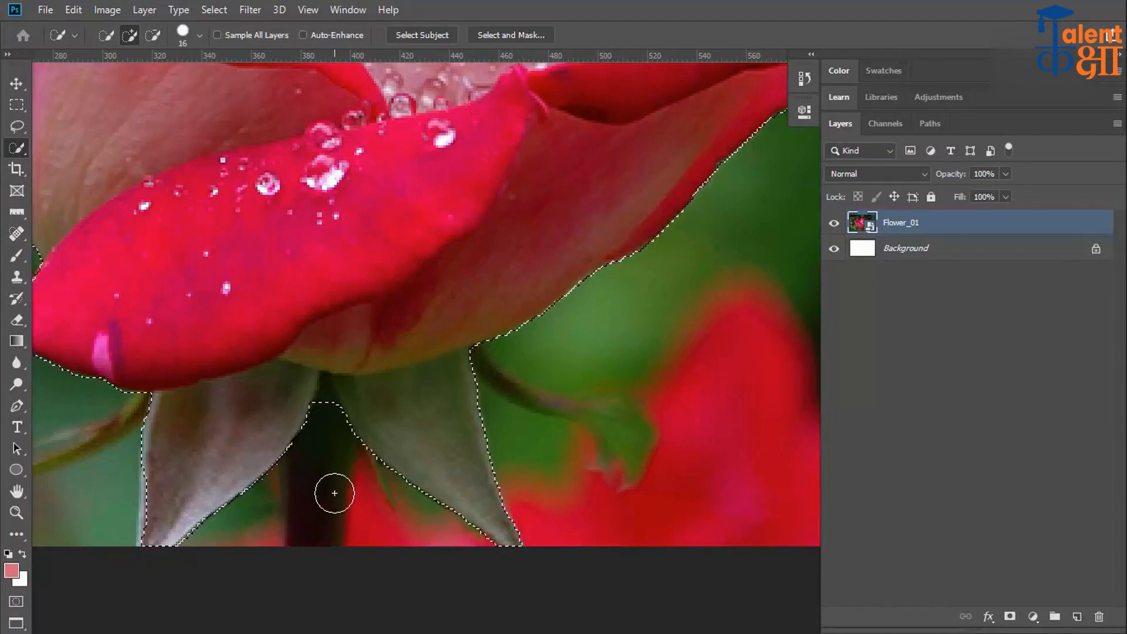
pyautogui.press('alt')
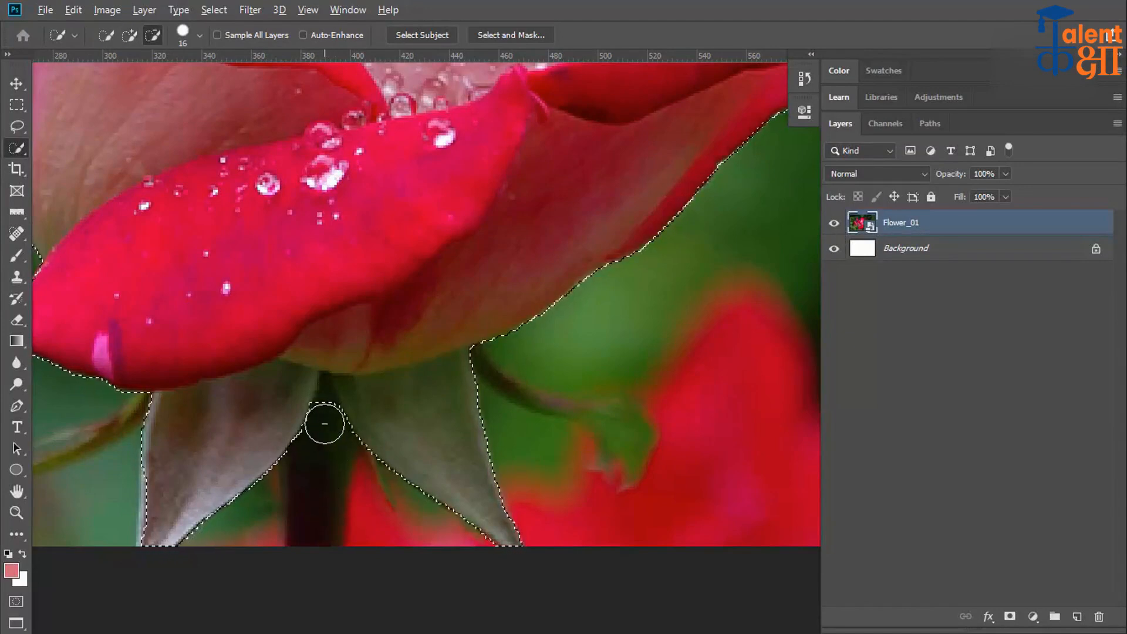
pyautogui.moveTo(325, 399); pyautogui.dragTo(327, 452)
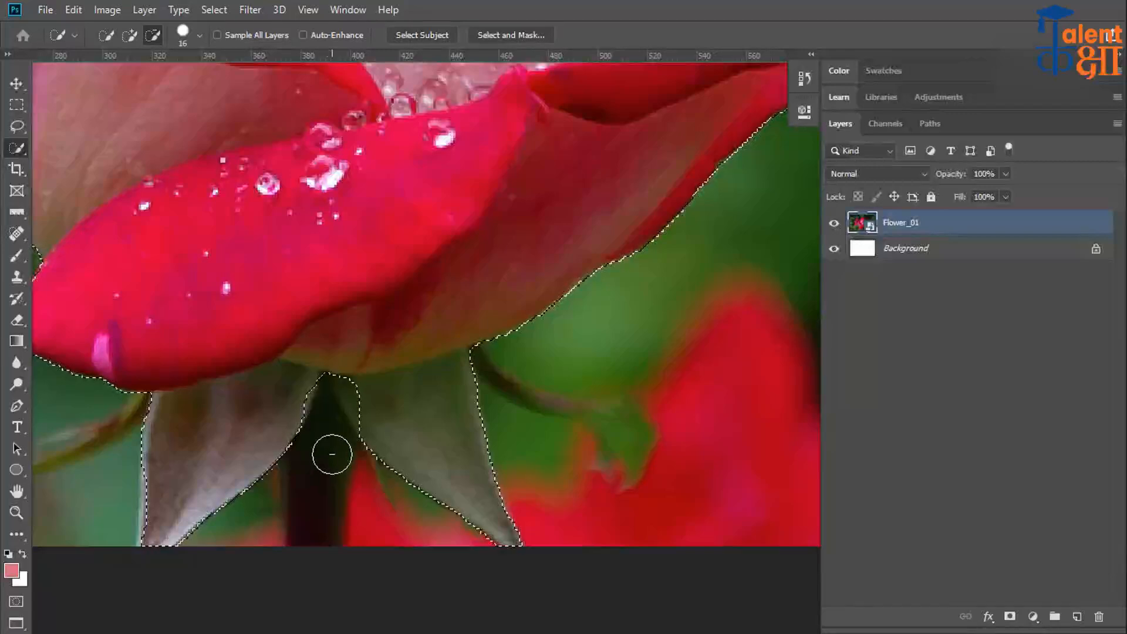
pyautogui.moveTo(374, 397); pyautogui.dragTo(360, 385)
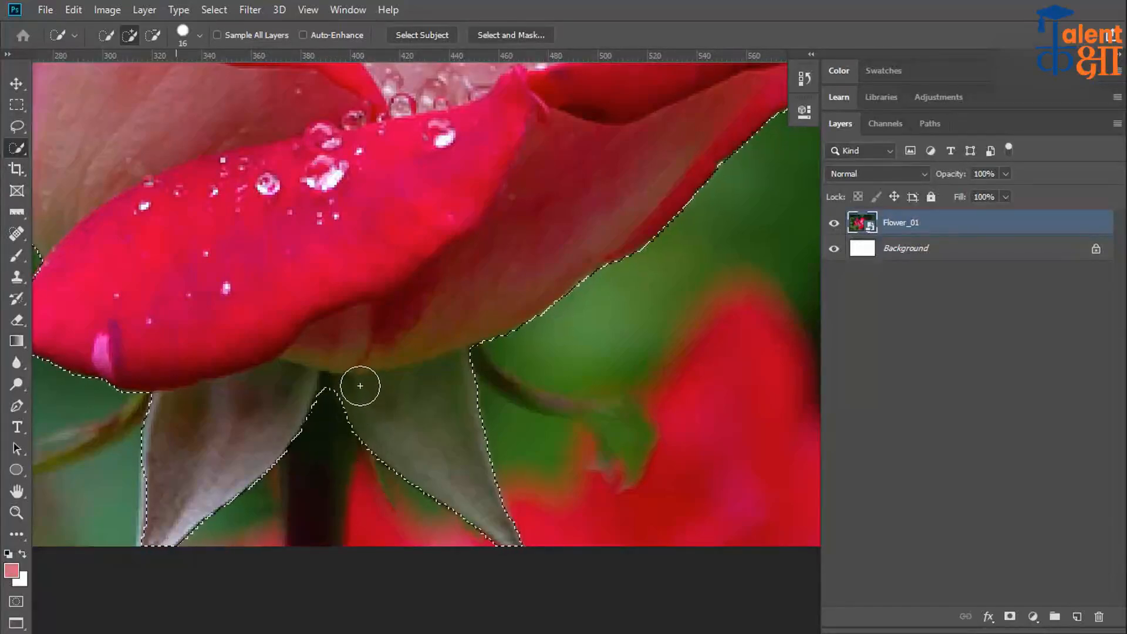
# Reduce the brush size to 3 px and subtract the remaining stem tip between the sepals from the selection.
pyautogui.click(199, 35)
pyautogui.moveTo(114, 83); pyautogui.dragTo(112, 83)
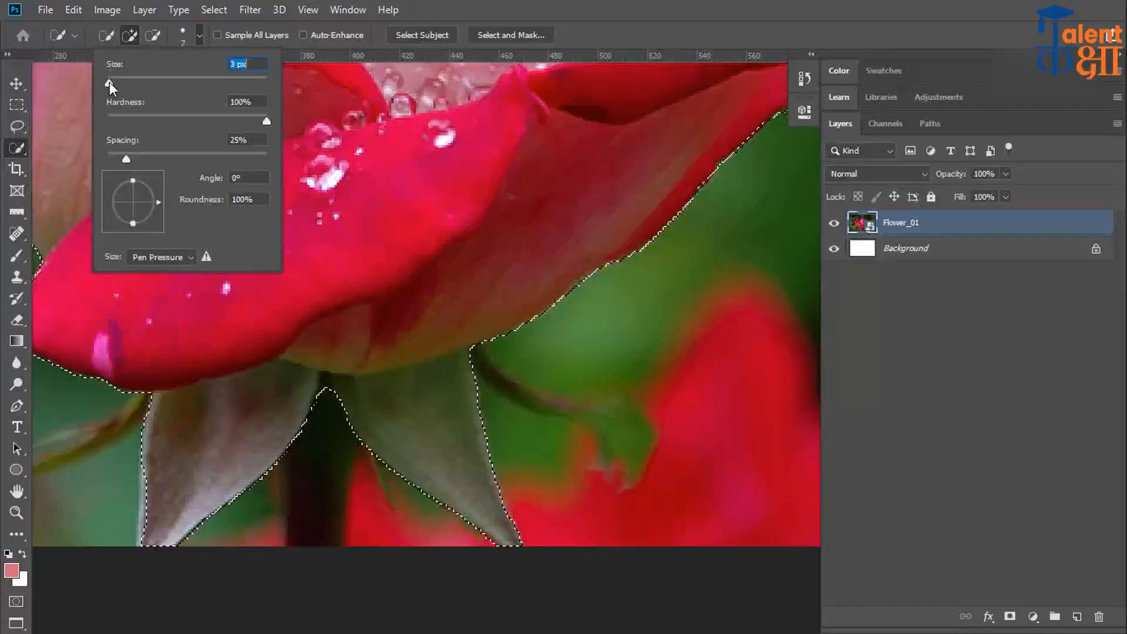
pyautogui.press('Return')
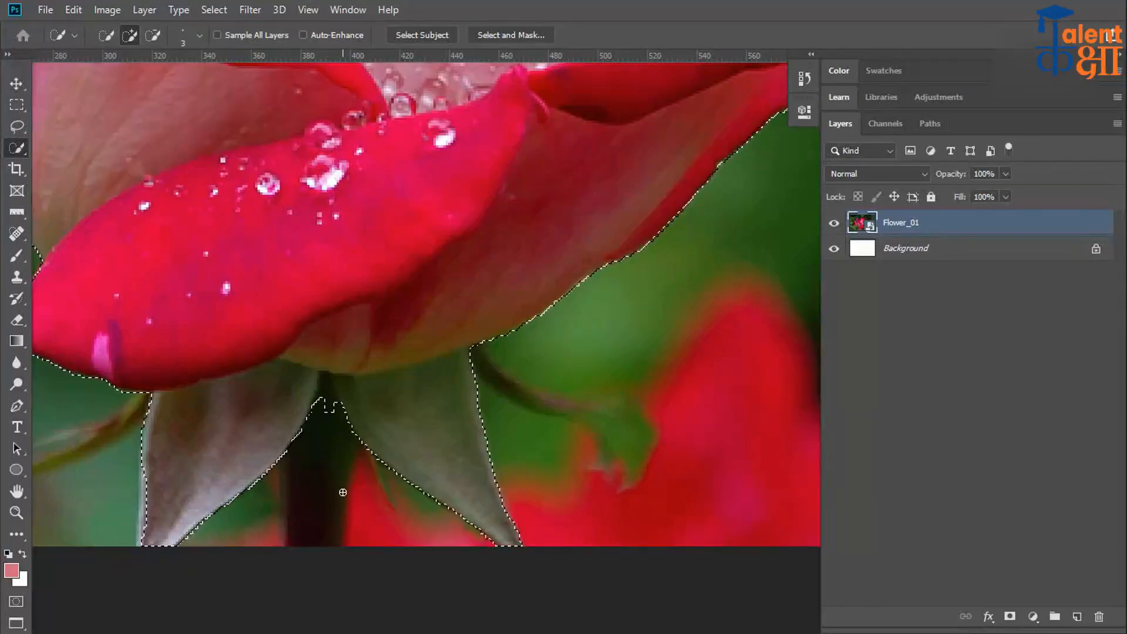
pyautogui.keyDown('alt'); pyautogui.click(329, 406); pyautogui.keyUp('alt')
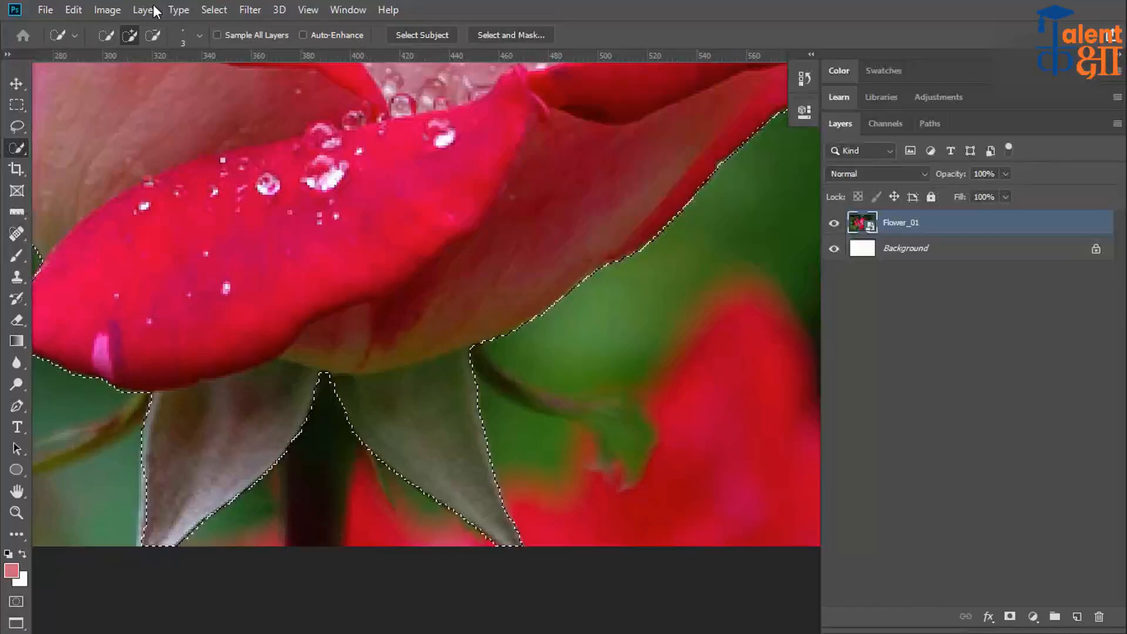
# Activate the Move tool and fit the image with the selected rose on screen.
pyautogui.click(12, 87)
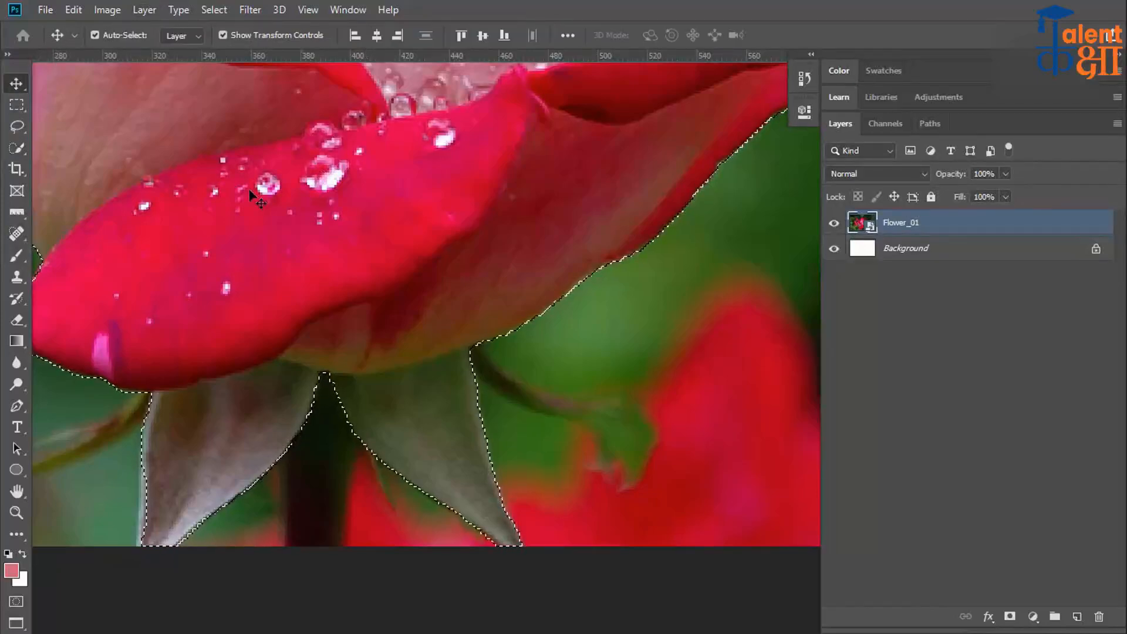
pyautogui.hotkey('ctrl', 'd')
pyautogui.hotkey('ctrl', '-')
pyautogui.hotkey('ctrl', '-')
pyautogui.hotkey('ctrl', '-')
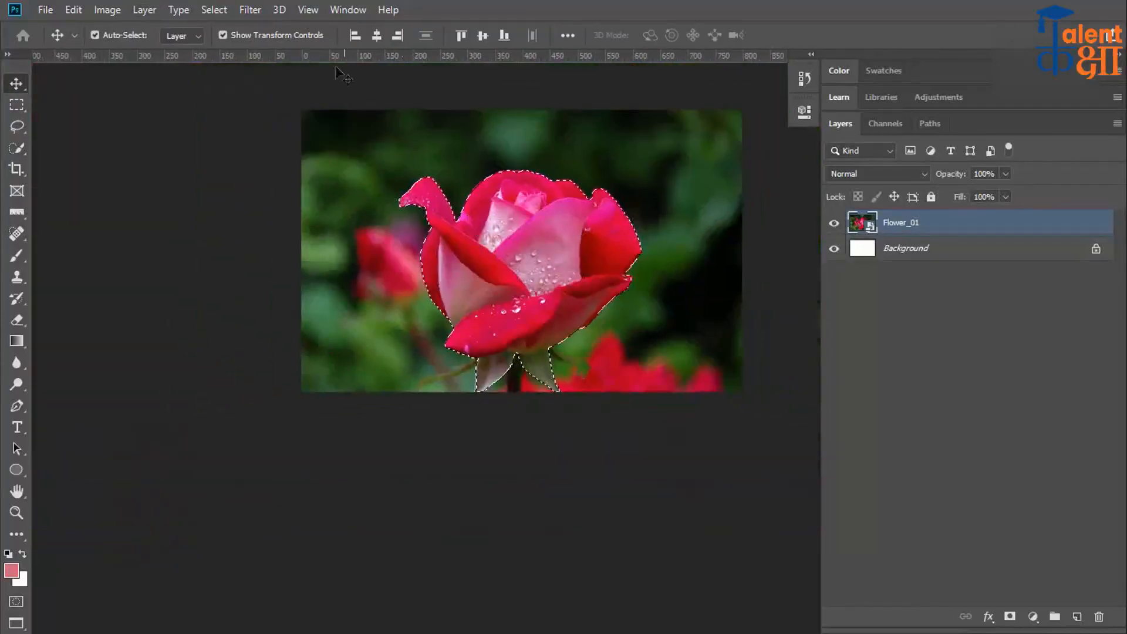
pyautogui.click(303, 12)
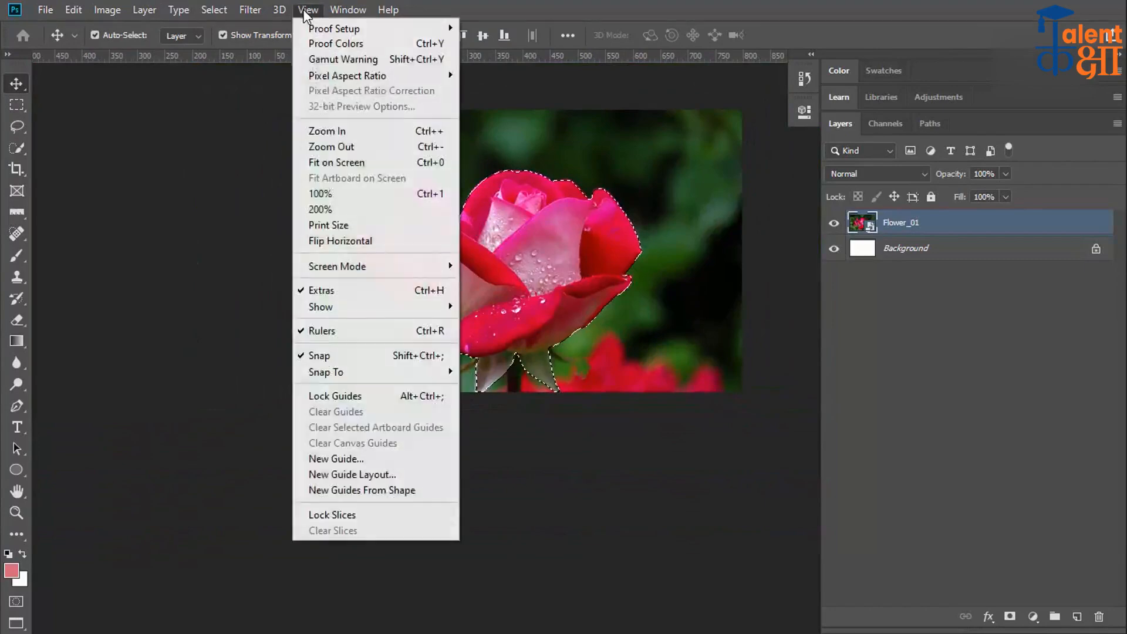
pyautogui.click(368, 162)
pyautogui.hscroll(-4, 520, 273)
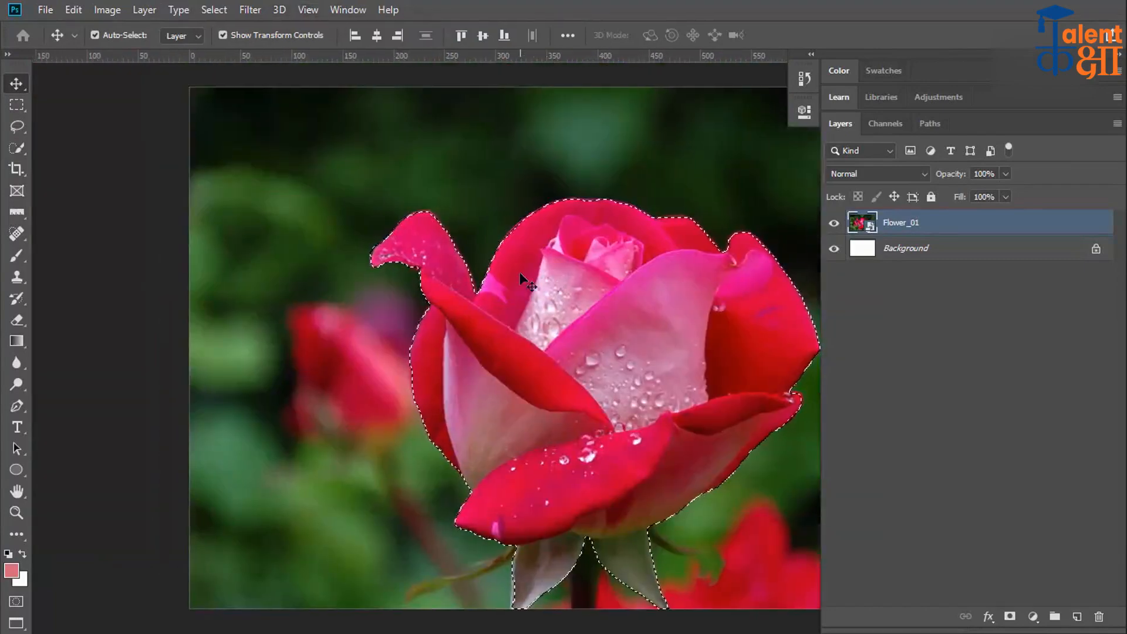
pyautogui.hscroll(7, 520, 272)
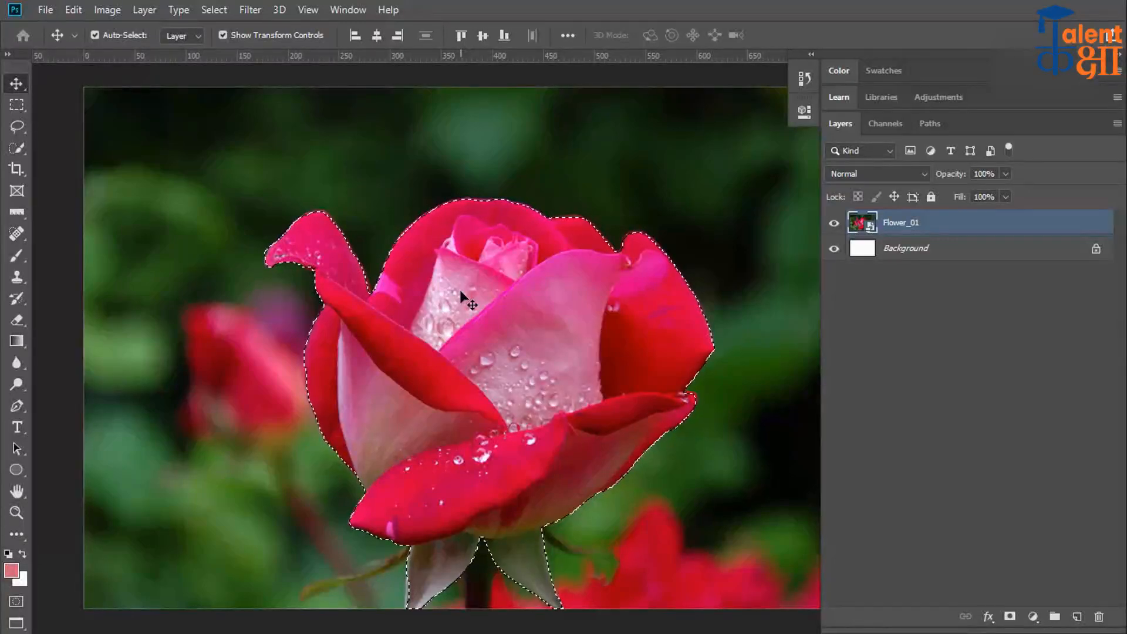
pyautogui.scroll(-4, 468, 301)
pyautogui.scroll(3, 468, 300)
pyautogui.hscroll(4, 468, 301)
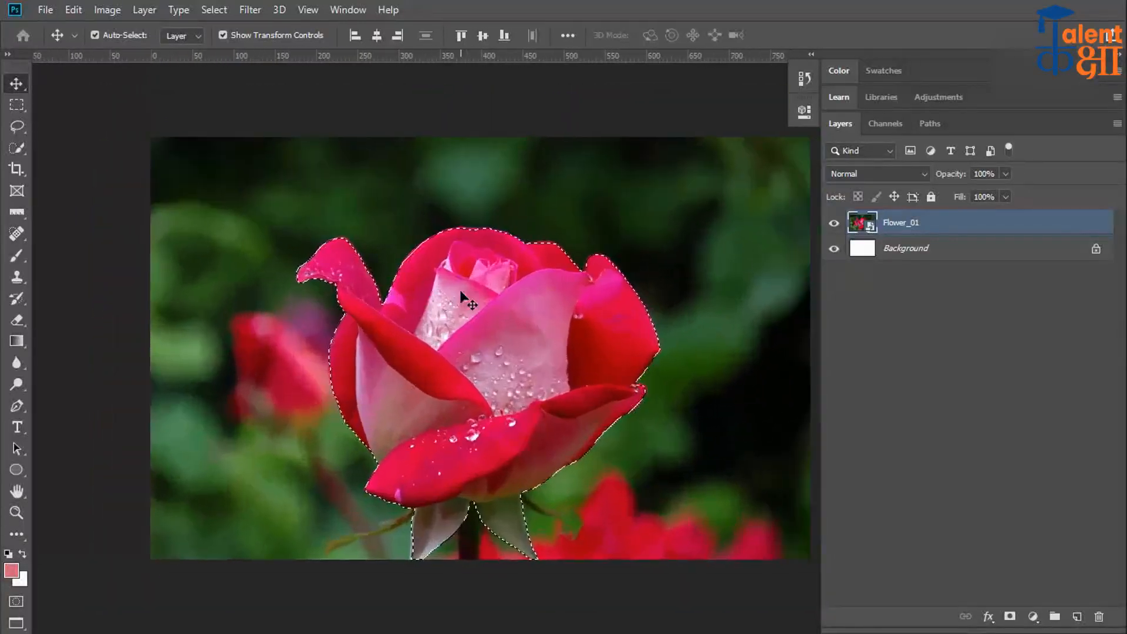
pyautogui.hscroll(-1, 467, 301)
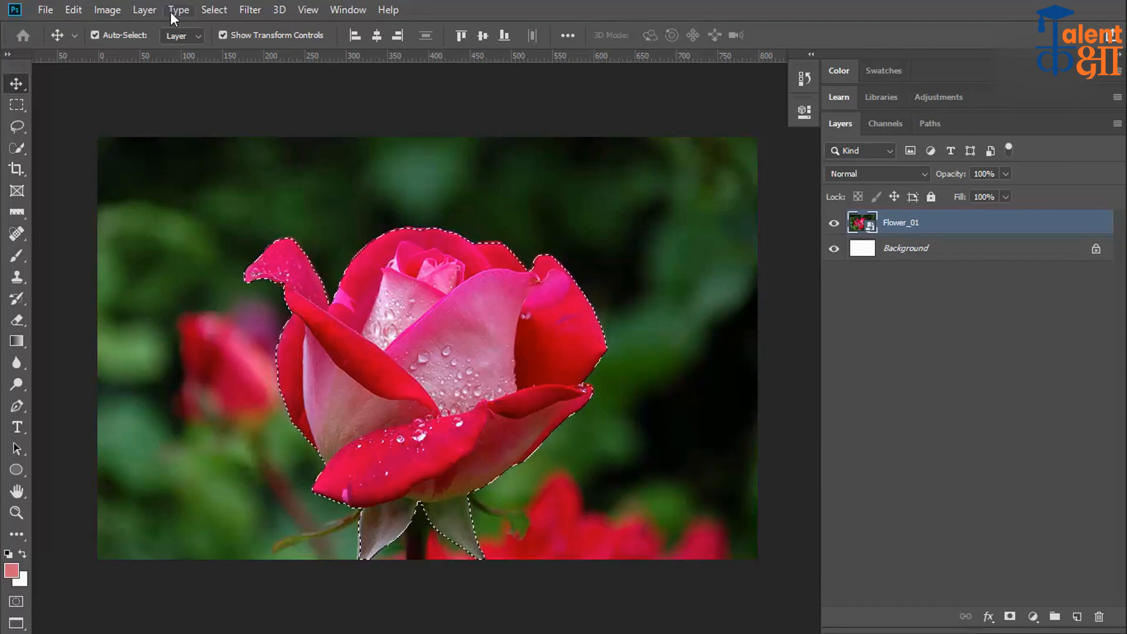
pyautogui.click(145, 10)
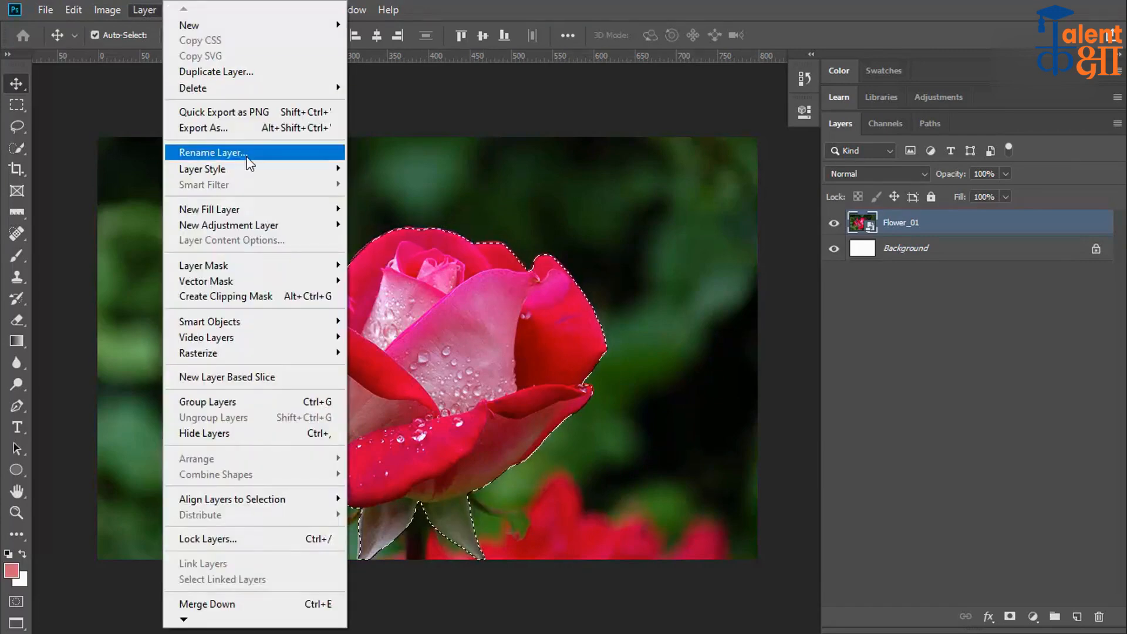
pyautogui.moveTo(280, 228)
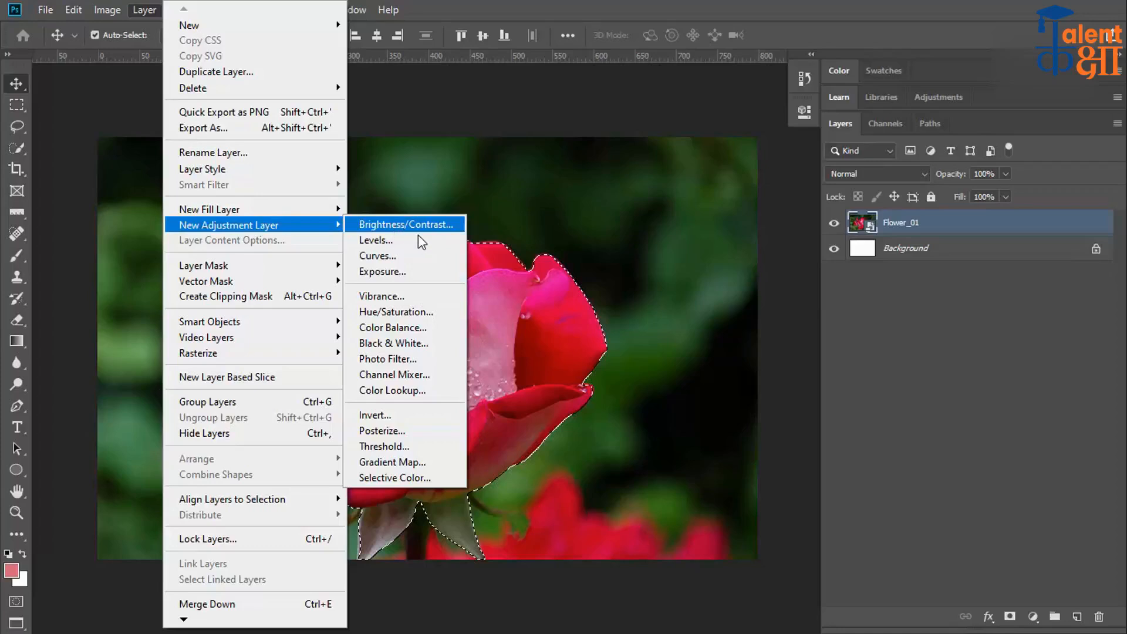
pyautogui.click(516, 325)
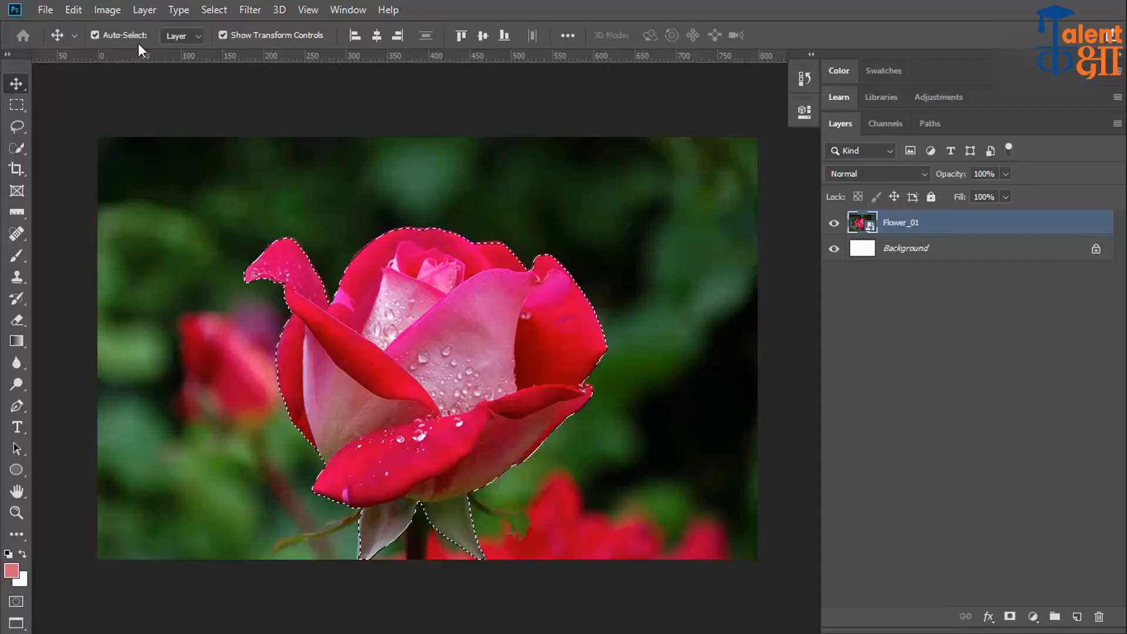
# Add a Hue/Saturation adjustment layer named "Increase Color Tone of Flower" from the rose selection.
pyautogui.click(144, 10)
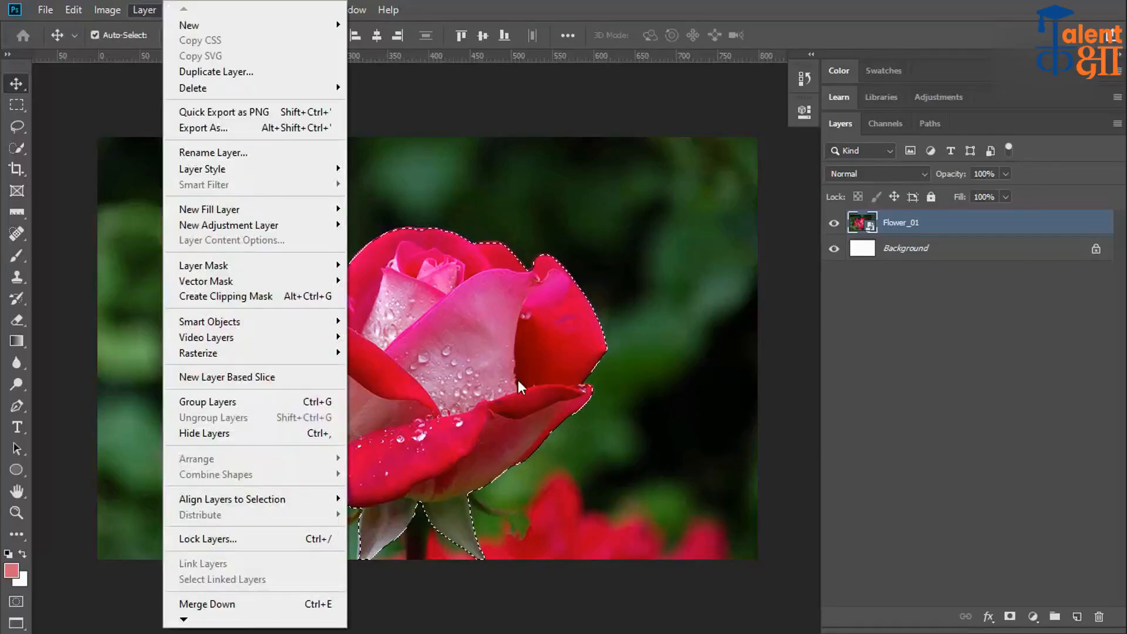
pyautogui.moveTo(202, 228)
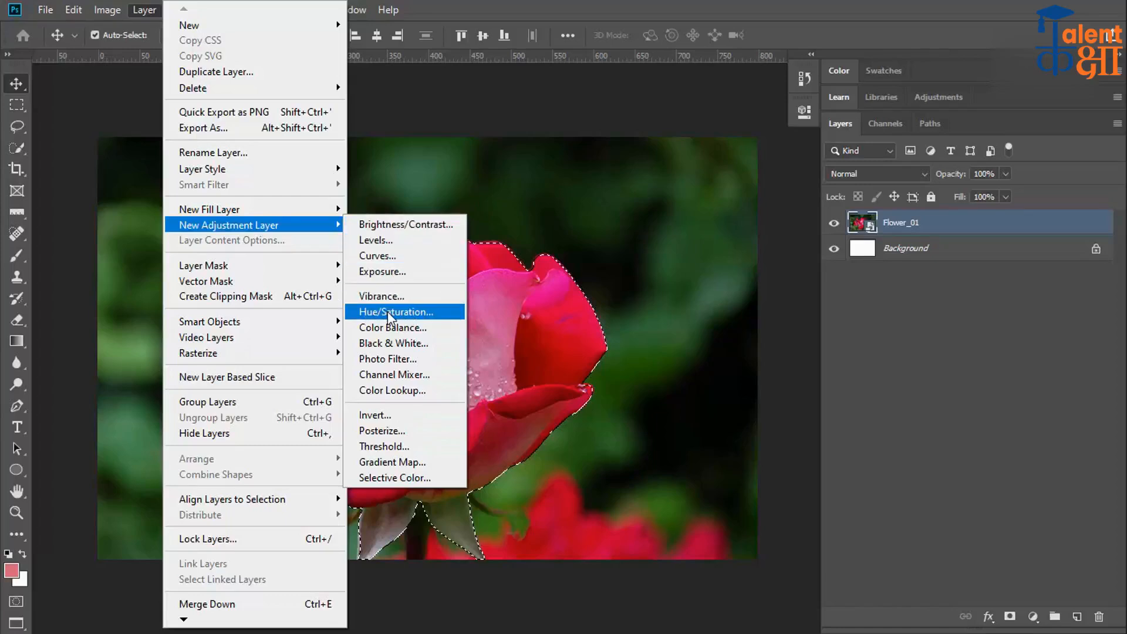
pyautogui.click(421, 312)
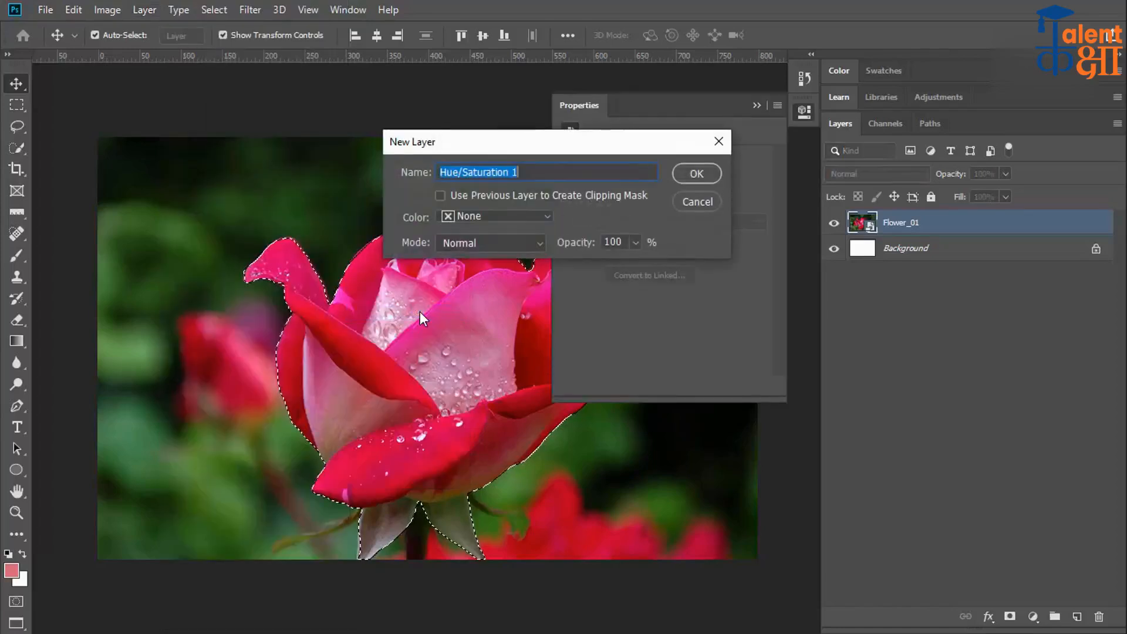
pyautogui.write('Increase Color Tone of Flower')
pyautogui.press('Return')
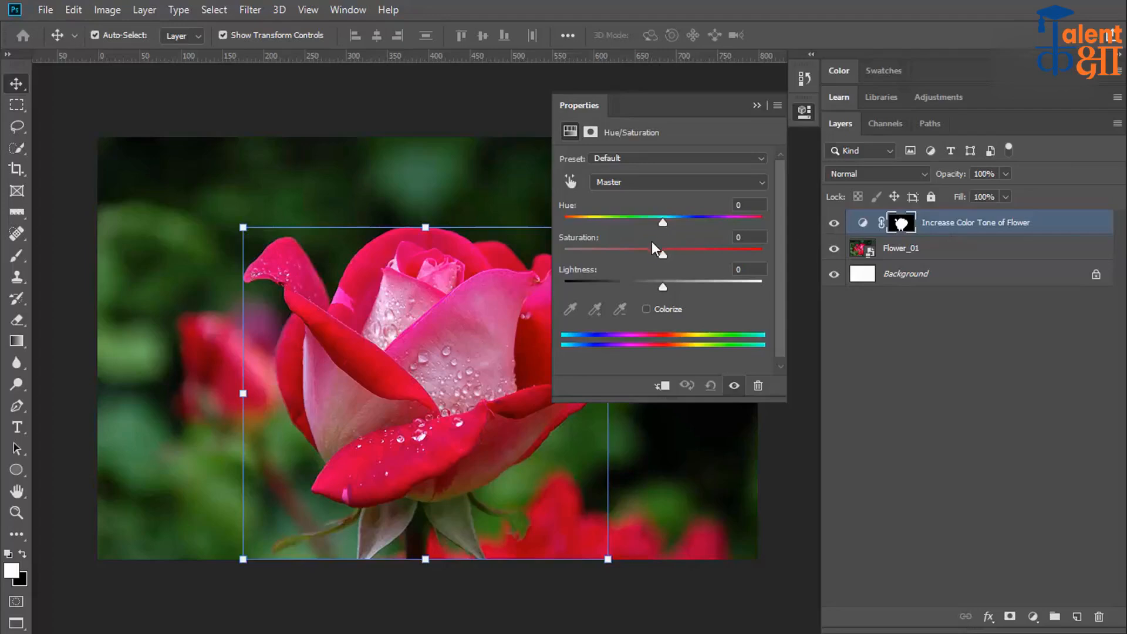
# Set the flower adjustment's saturation to +82 and lightness to +10, and deselect the layer.
pyautogui.moveTo(660, 255); pyautogui.dragTo(720, 256)
pyautogui.moveTo(663, 287); pyautogui.dragTo(672, 287)
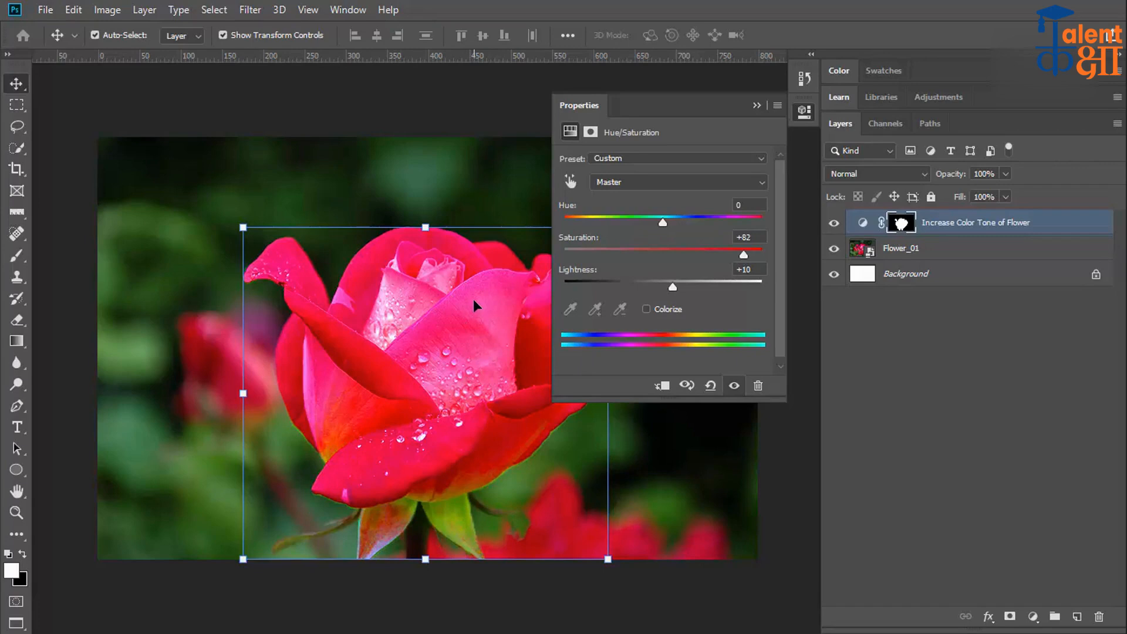
pyautogui.click(757, 106)
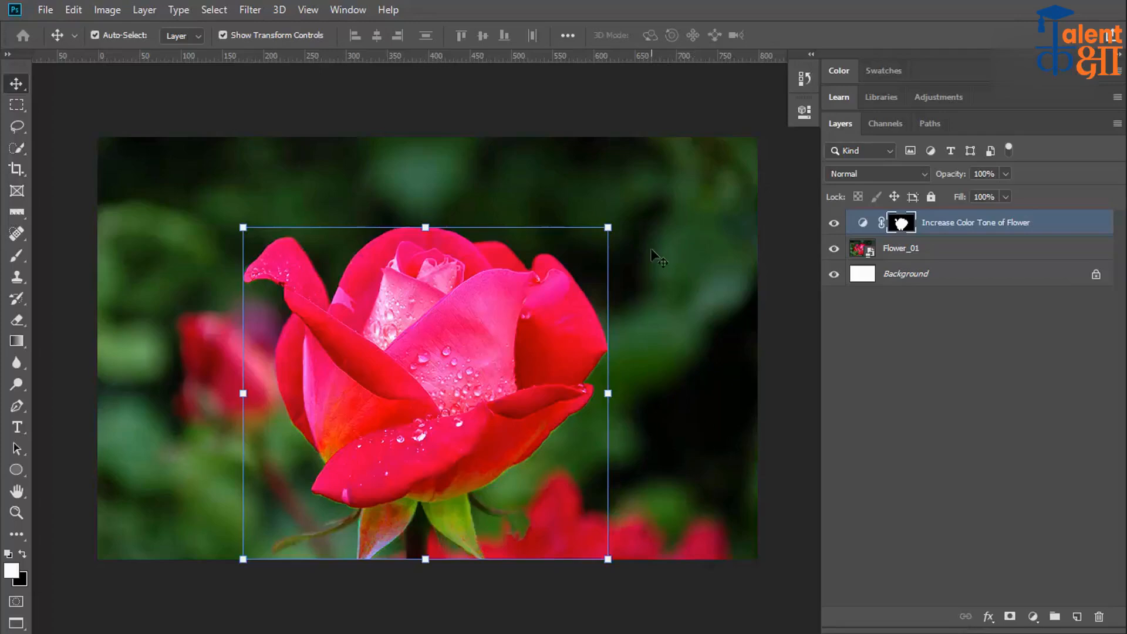
pyautogui.click(446, 169)
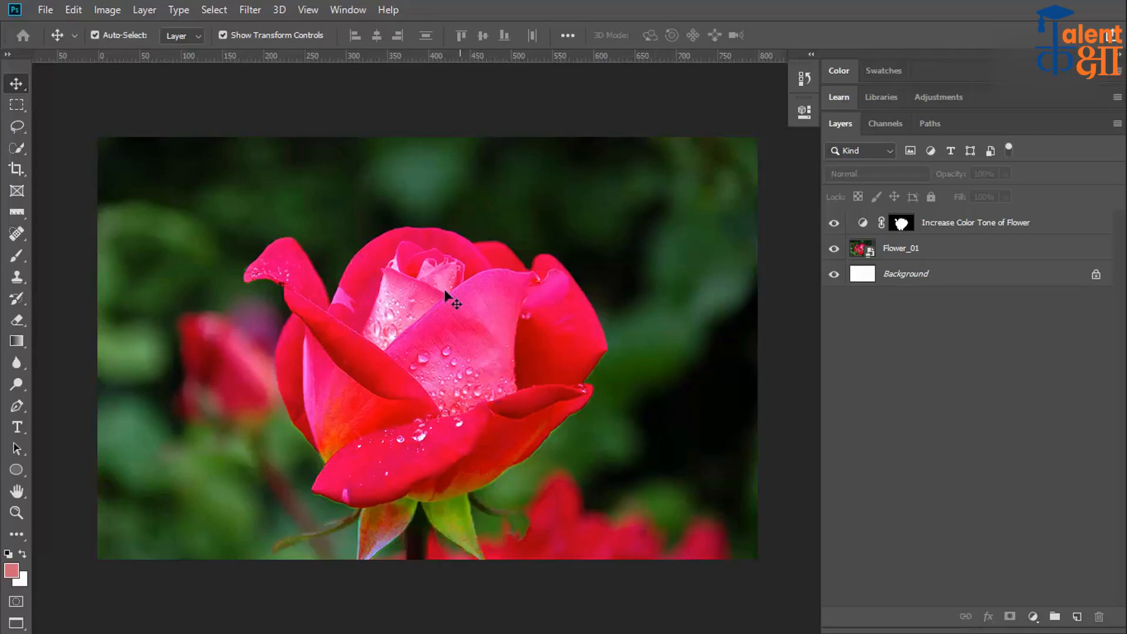
# On the Flower_01 layer, select the large rose and its sepals with a 30 px Quick Selection brush.
pyautogui.click(21, 150)
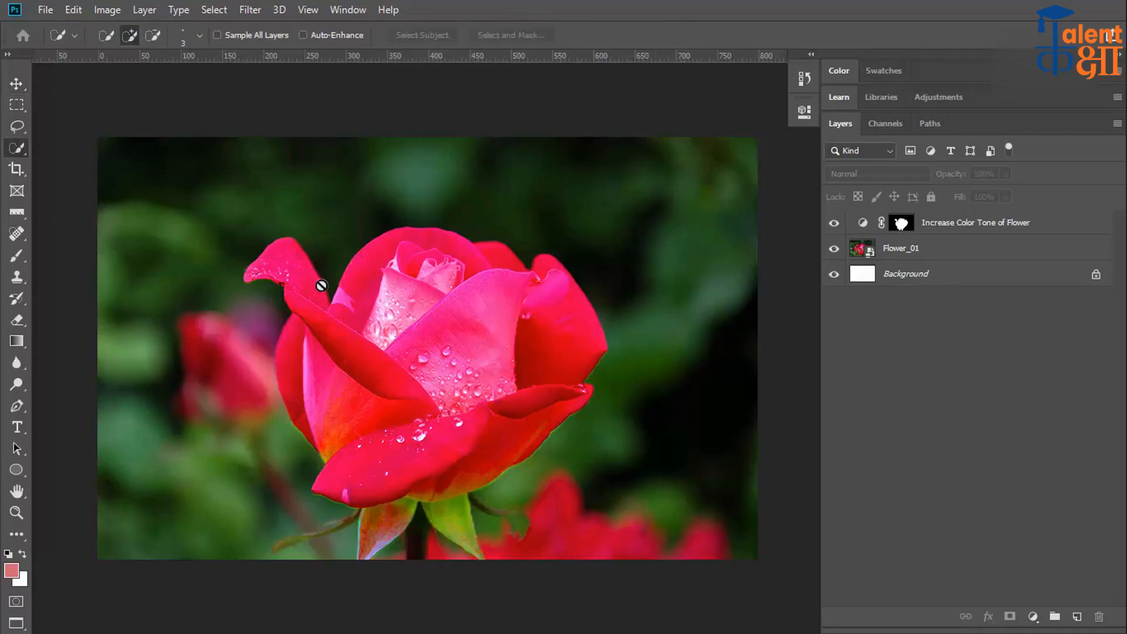
pyautogui.click(981, 249)
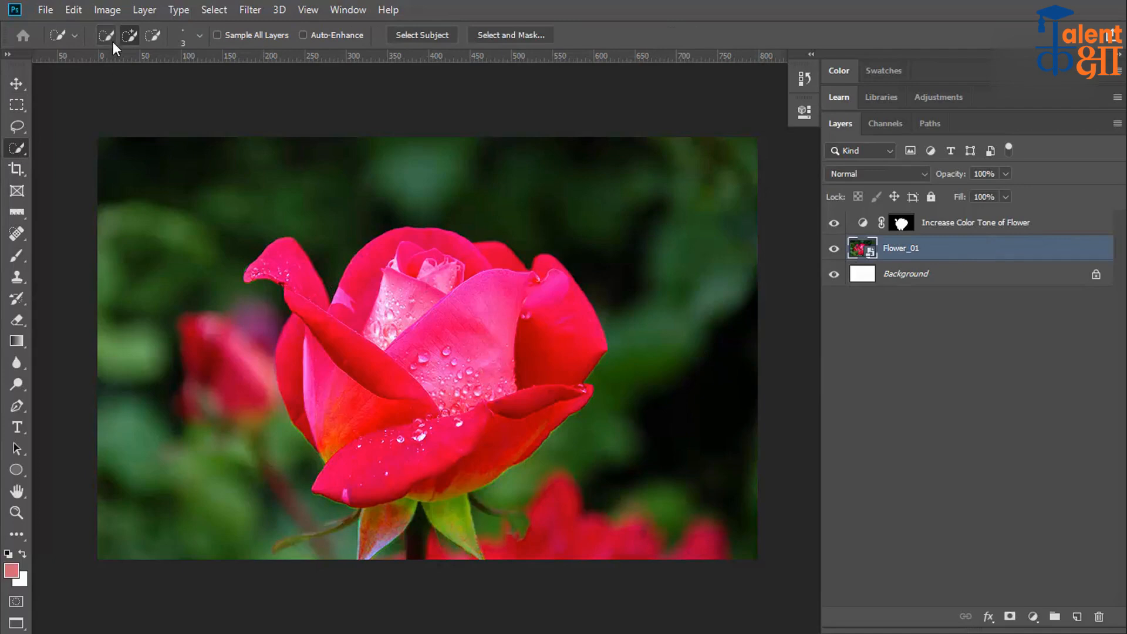
pyautogui.click(197, 37)
pyautogui.moveTo(110, 83); pyautogui.dragTo(142, 82)
pyautogui.press('Return')
pyautogui.press('[')
pyautogui.press(']')
pyautogui.press(']')
pyautogui.press(']')
pyautogui.moveTo(265, 267)
pyautogui.mouseDown()
pyautogui.moveTo(323, 313)
pyautogui.moveTo(310, 345)
pyautogui.moveTo(325, 383)
pyautogui.moveTo(401, 306)
pyautogui.moveTo(376, 282)
pyautogui.moveTo(415, 267)
pyautogui.moveTo(490, 310)
pyautogui.moveTo(540, 295)
pyautogui.moveTo(530, 344)
pyautogui.moveTo(538, 400)
pyautogui.moveTo(510, 423)
pyautogui.moveTo(422, 451)
pyautogui.moveTo(450, 504)
pyautogui.mouseUp()
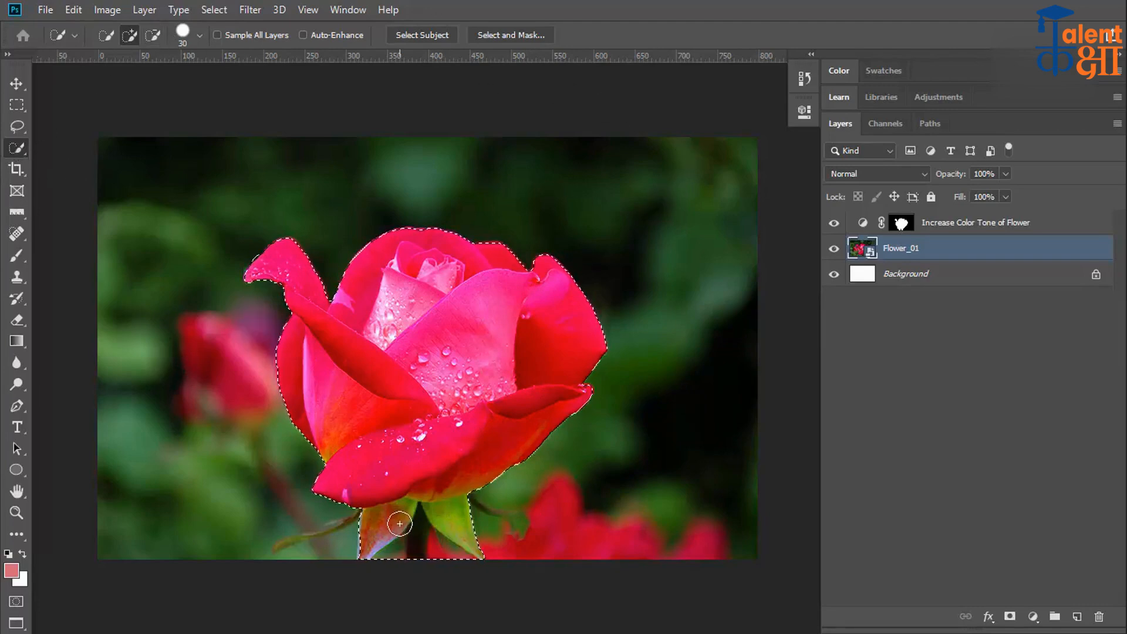
# Subtract the dark stem between the sepals with a 9 px brush and invert the selection to cover the background.
pyautogui.press('[')
pyautogui.press('[')
pyautogui.press('[')
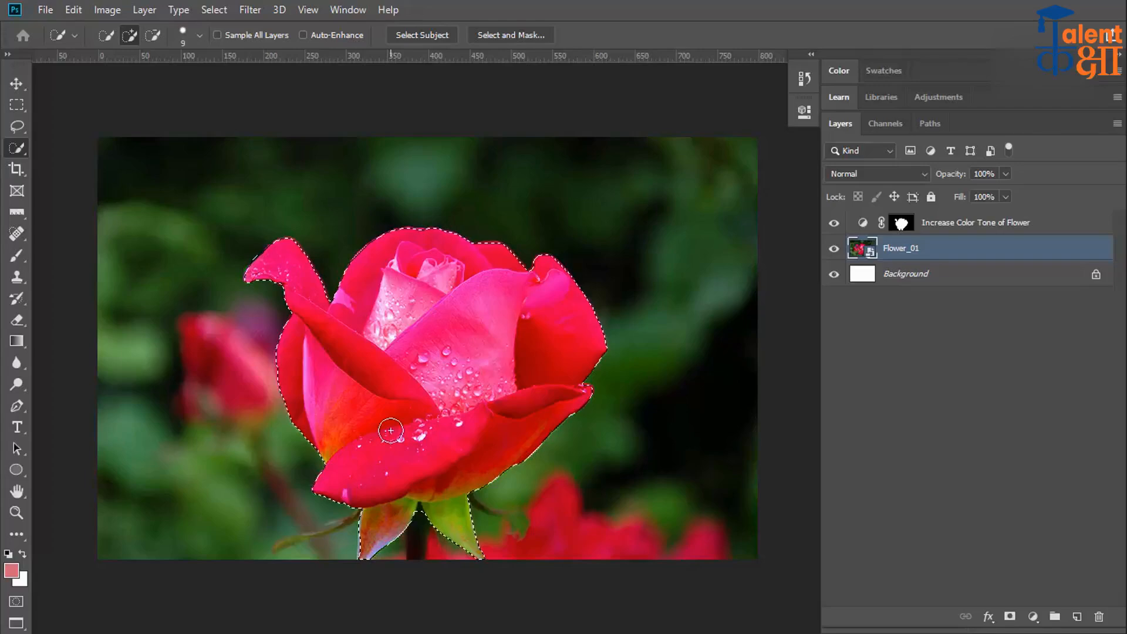
pyautogui.press('alt')
pyautogui.rightClick(402, 317)
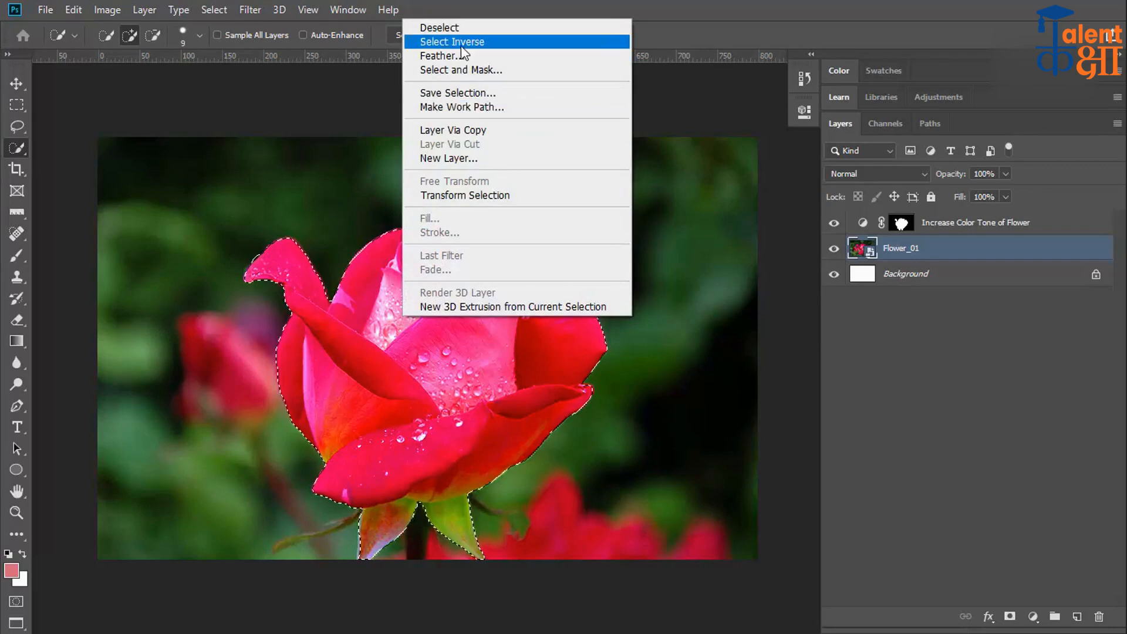
pyautogui.click(496, 43)
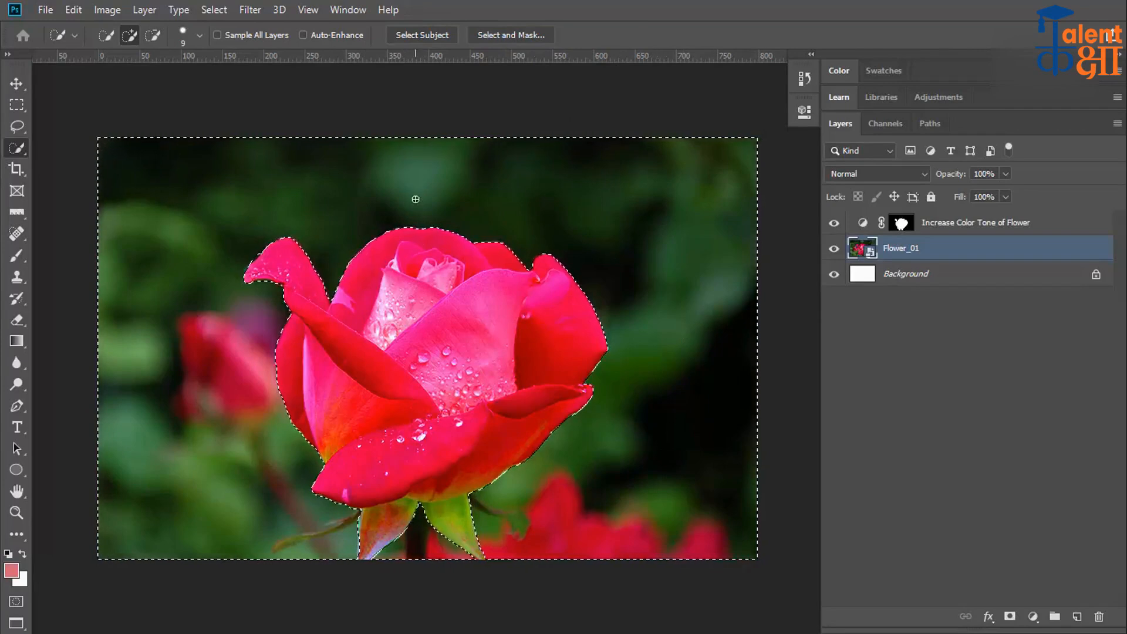
# Try a Color Balance adjustment layer named "No Color At Bg" on the background, shifting its midtones towards magenta.
pyautogui.click(144, 9)
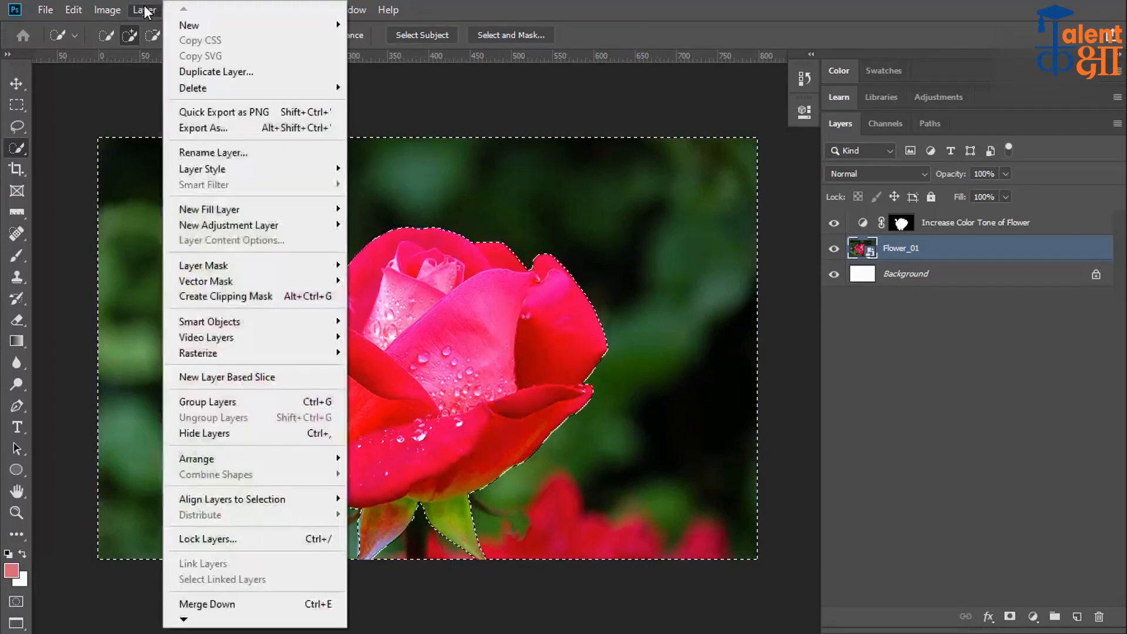
pyautogui.moveTo(252, 226)
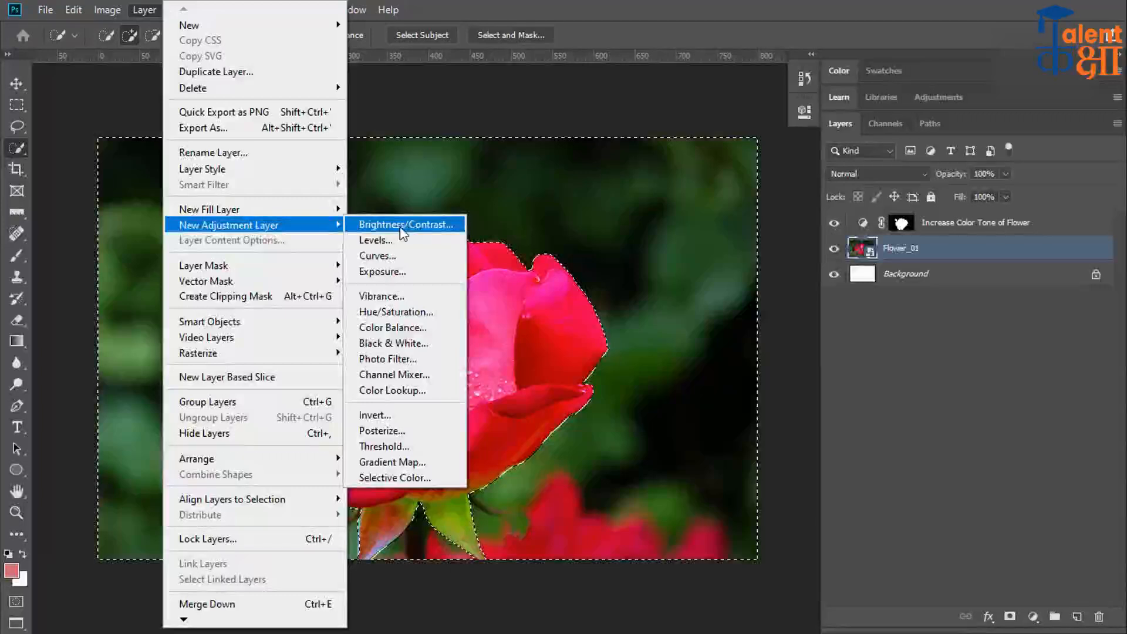
pyautogui.click(427, 329)
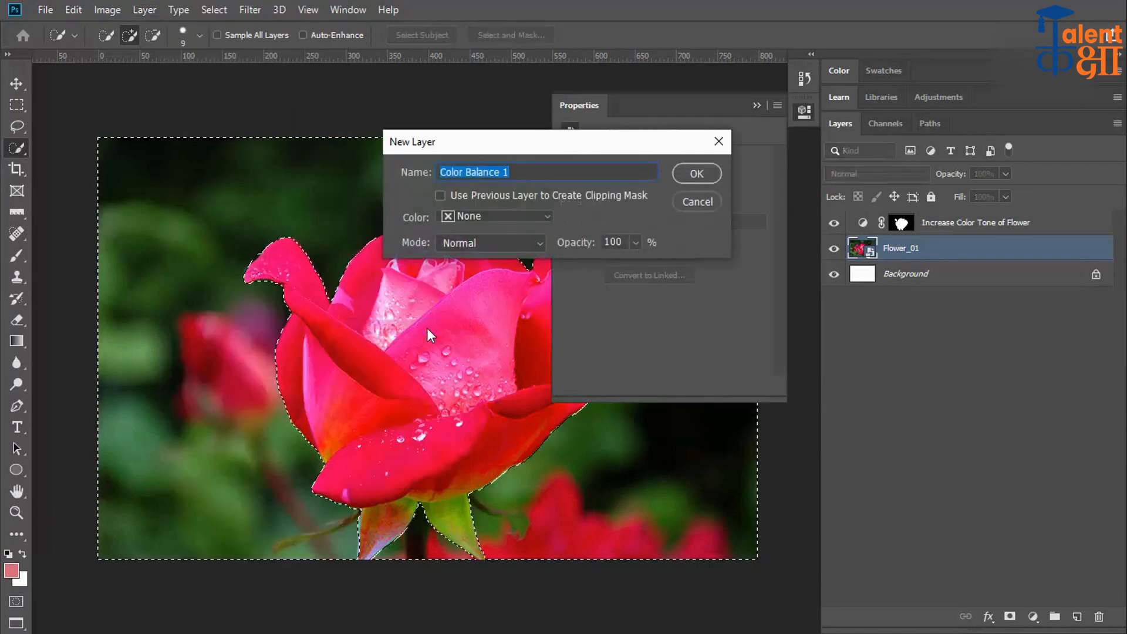
pyautogui.write('N')
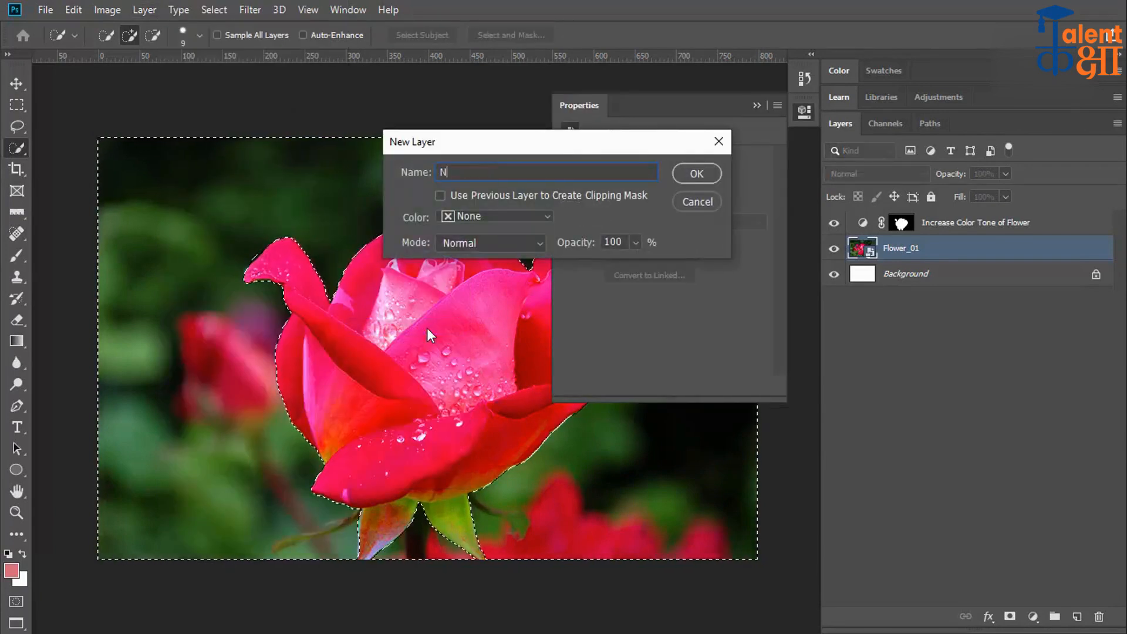
pyautogui.write('o Bg')
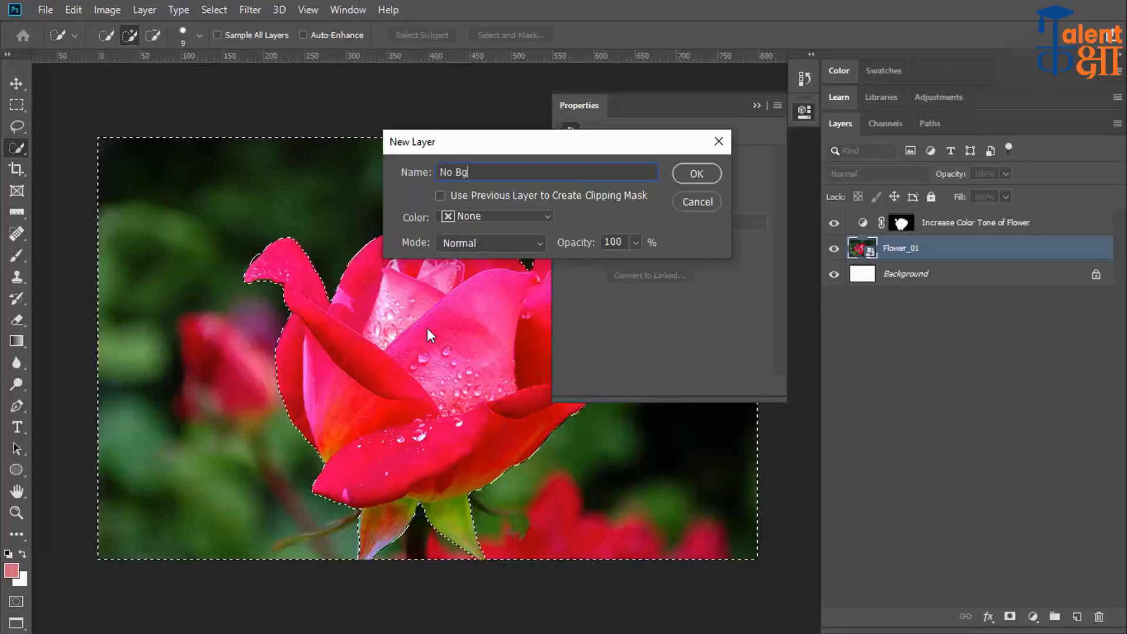
pyautogui.press('BackSpace')
pyautogui.press('BackSpace')
pyautogui.write('Color')
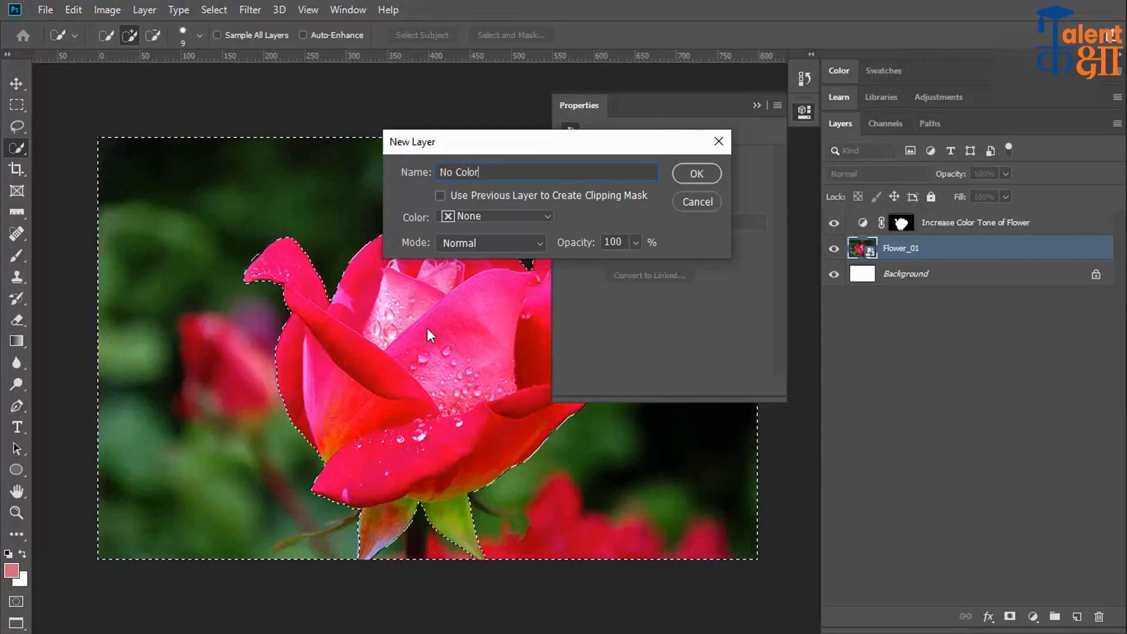
pyautogui.write(' At Bg')
pyautogui.press('Return')
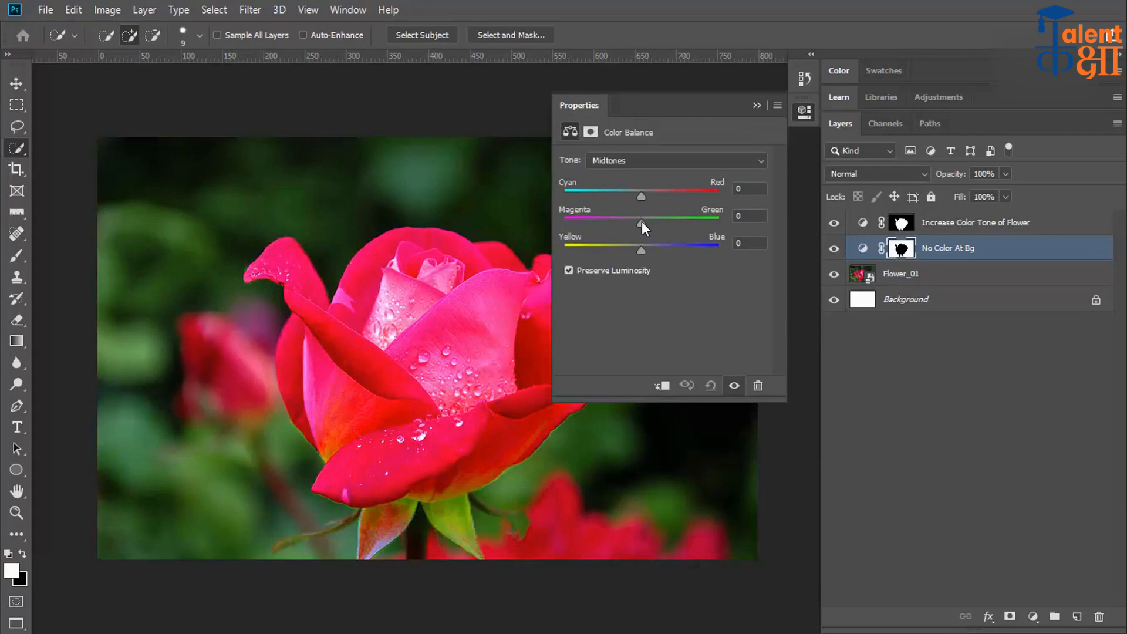
pyautogui.moveTo(636, 221); pyautogui.dragTo(606, 224)
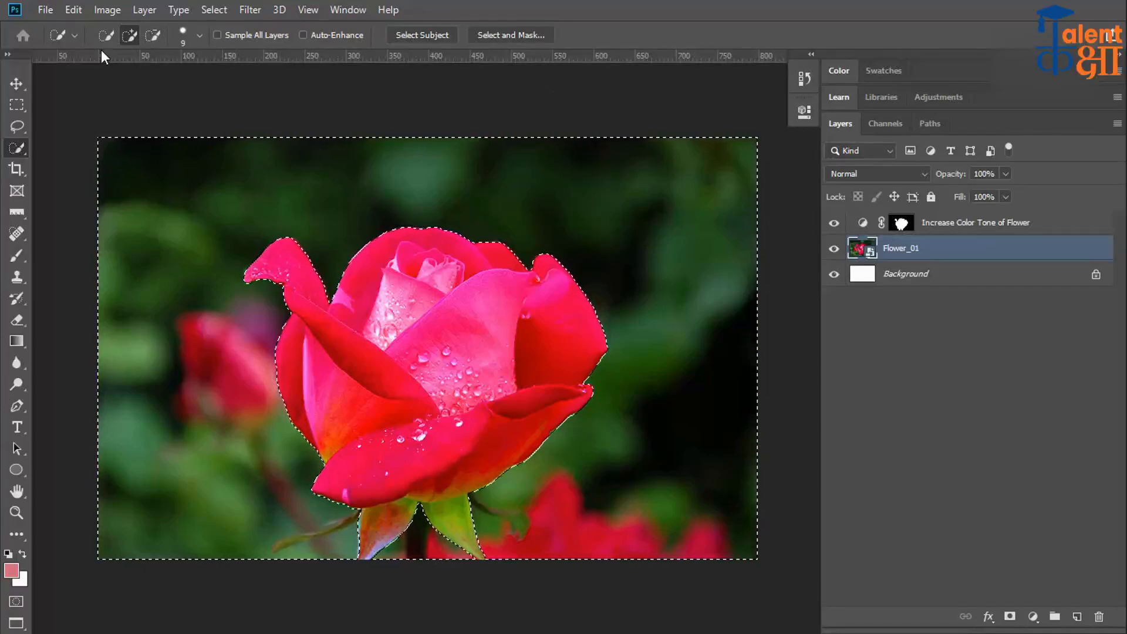
# Add a Hue/Saturation adjustment layer named "No Color at Bg" from the inverted background selection.
pyautogui.click(145, 9)
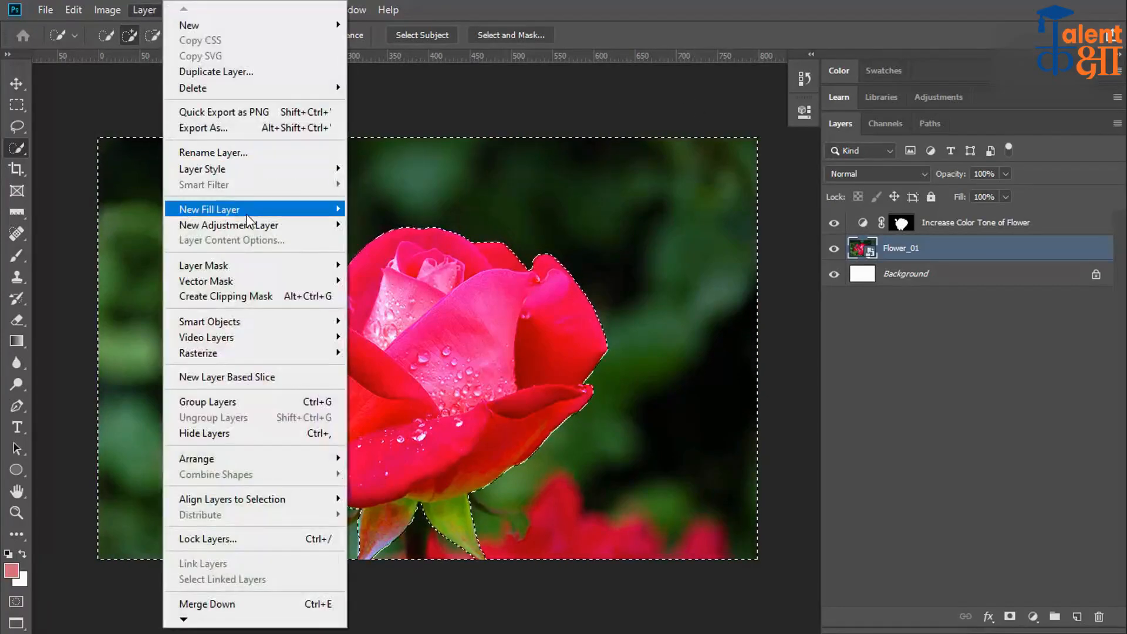
pyautogui.moveTo(252, 224)
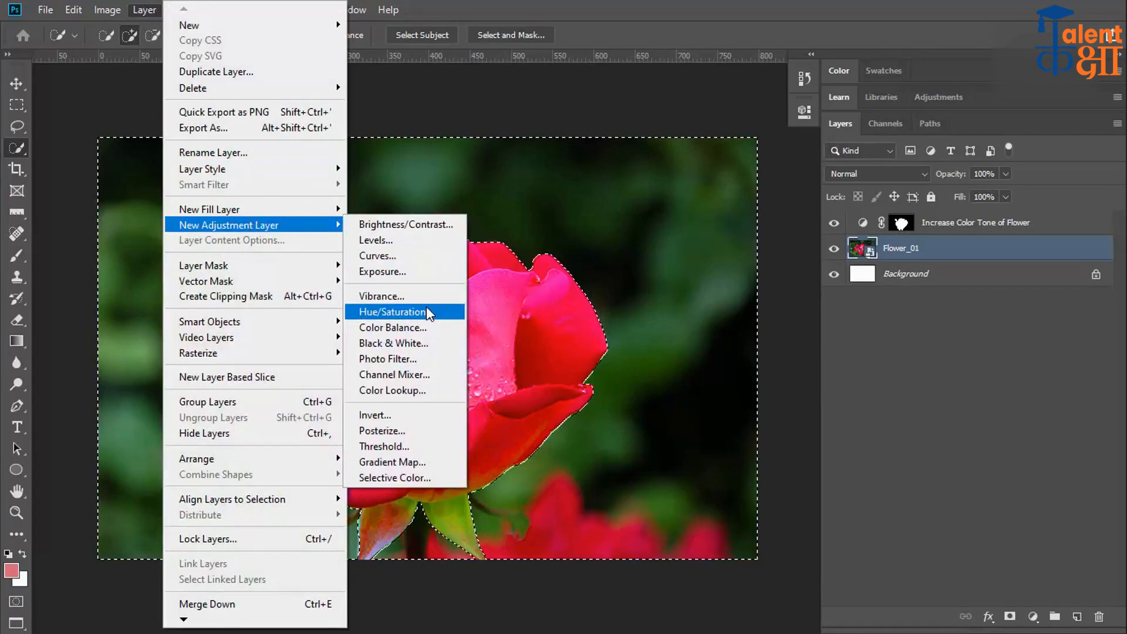
pyautogui.click(389, 311)
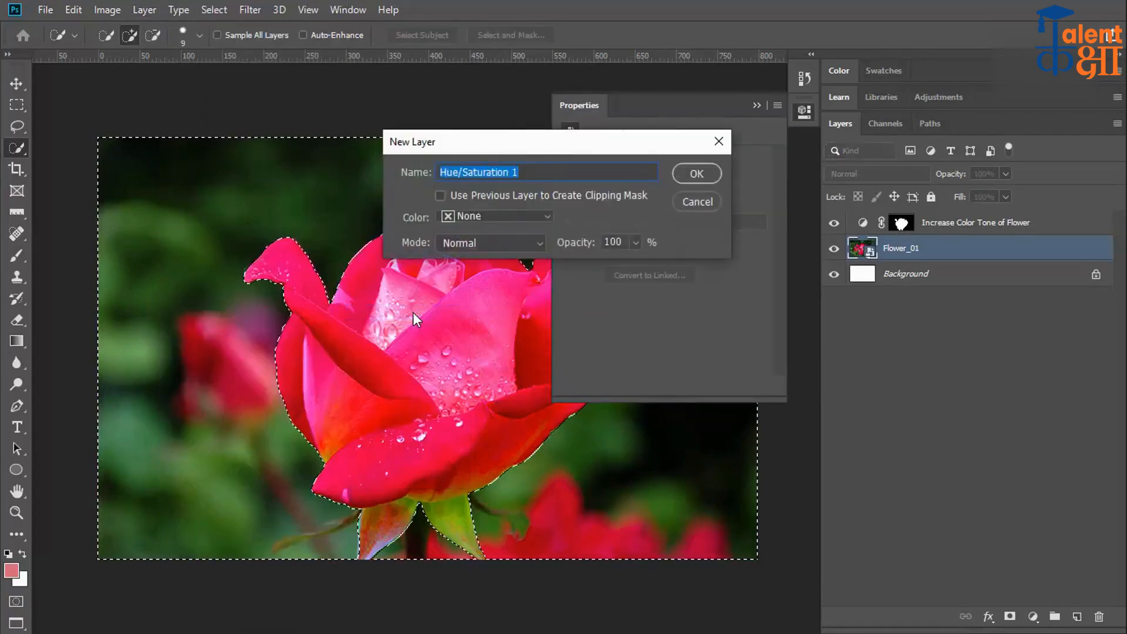
pyautogui.write('No Color ')
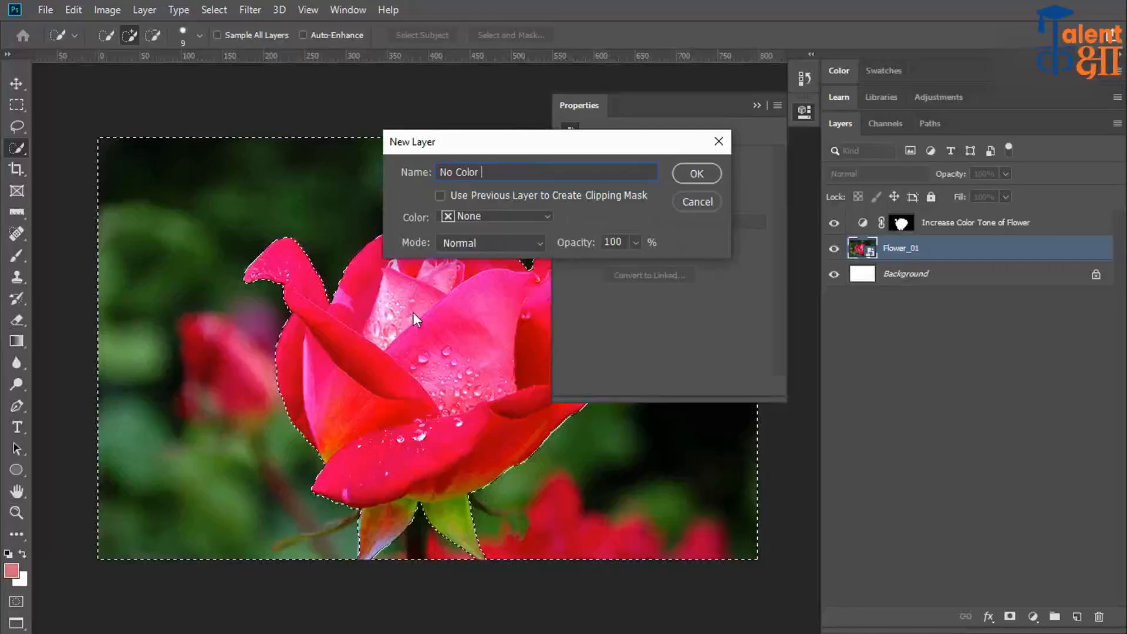
pyautogui.write('at Bg')
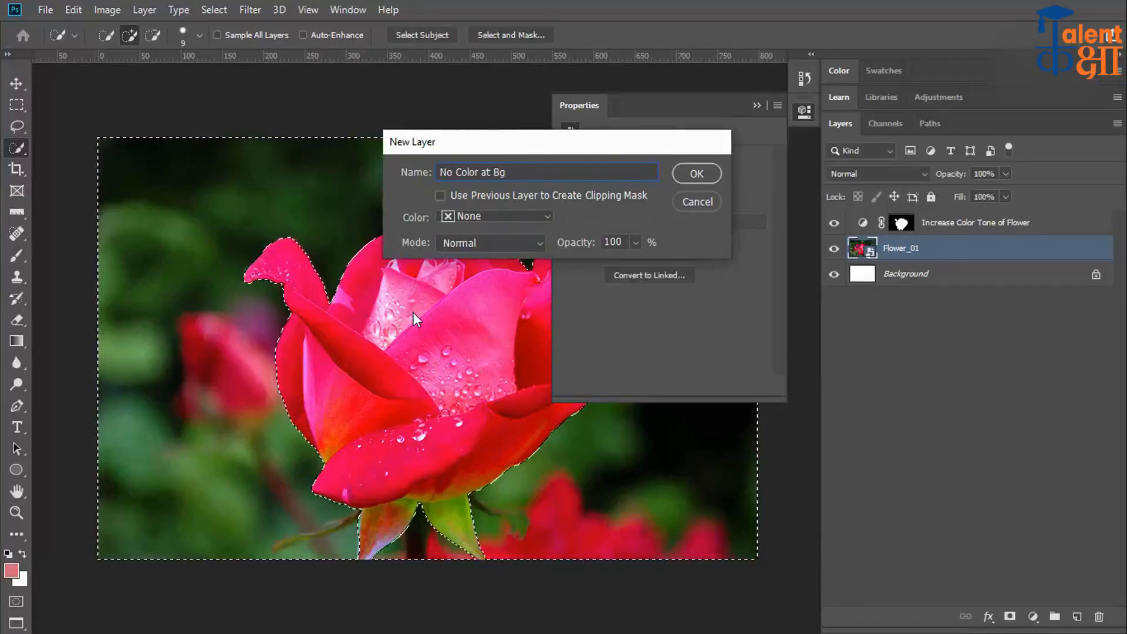
pyautogui.press('Return')
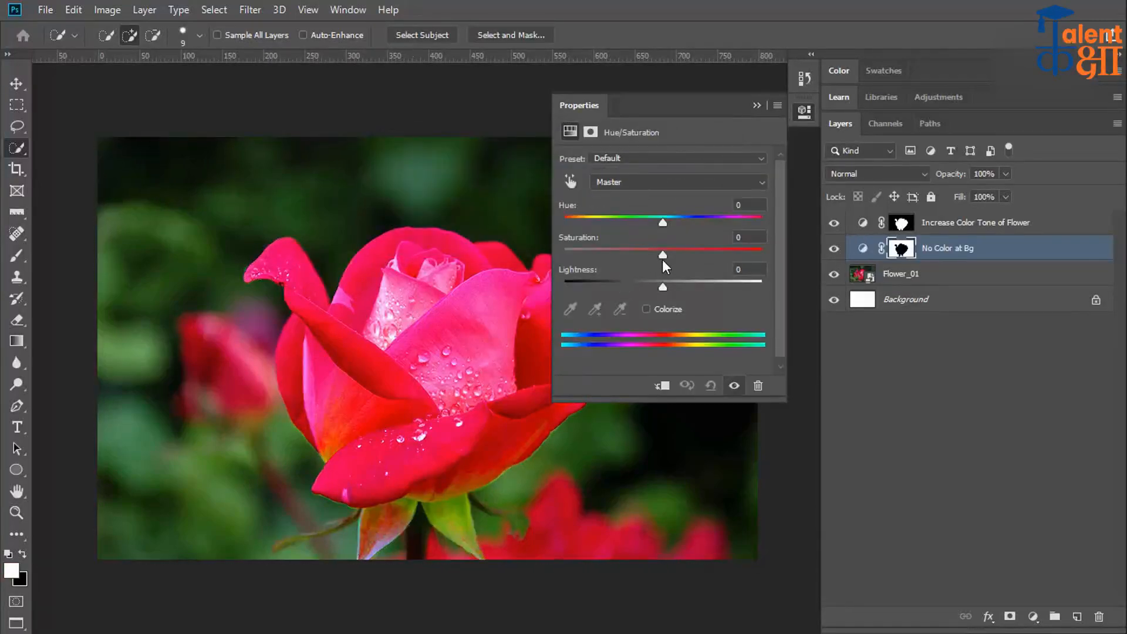
# Set the background adjustment's saturation to -72 and lightness to -2, and close its properties.
pyautogui.moveTo(663, 255); pyautogui.dragTo(593, 256)
pyautogui.moveTo(661, 287)
pyautogui.mouseDown()
pyautogui.moveTo(651, 287)
pyautogui.moveTo(676, 288)
pyautogui.moveTo(661, 290)
pyautogui.mouseUp()
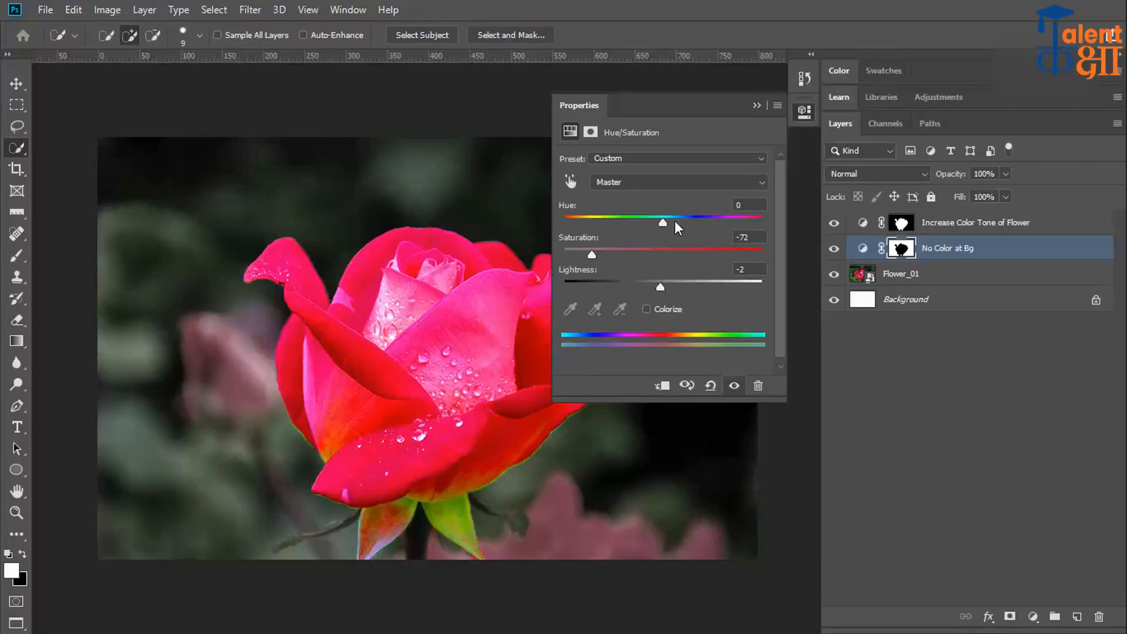
pyautogui.moveTo(662, 225); pyautogui.dragTo(660, 224)
pyautogui.click(757, 105)
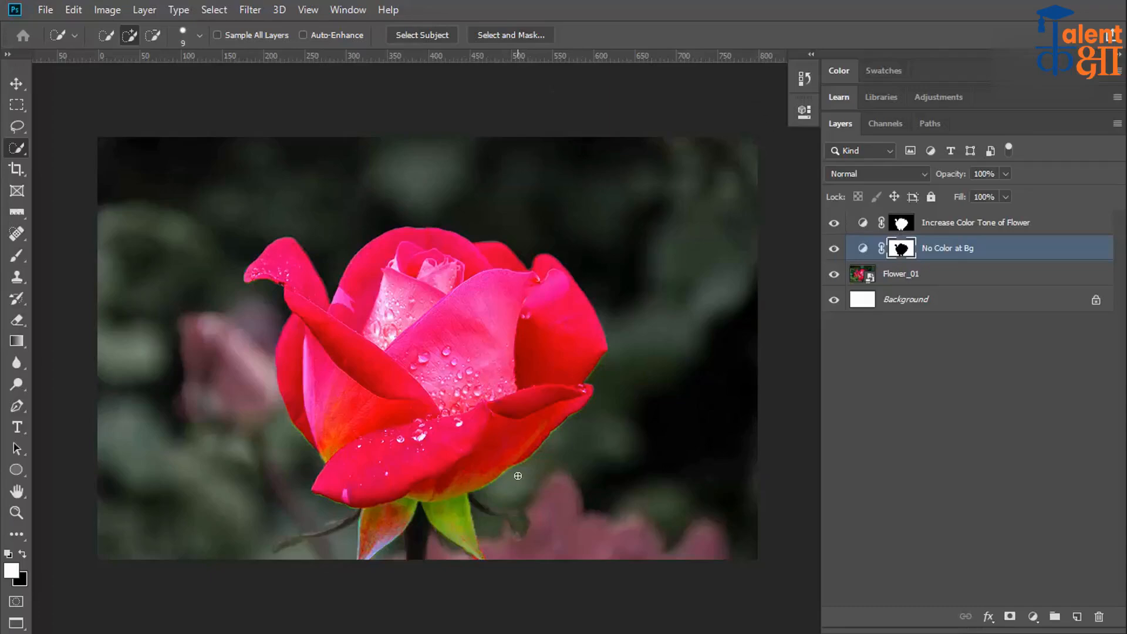
# Target the mask of the "Increase Color Tone of Flower" layer and set up a soft round brush at 21 px.
pyautogui.scroll(4, 505, 472)
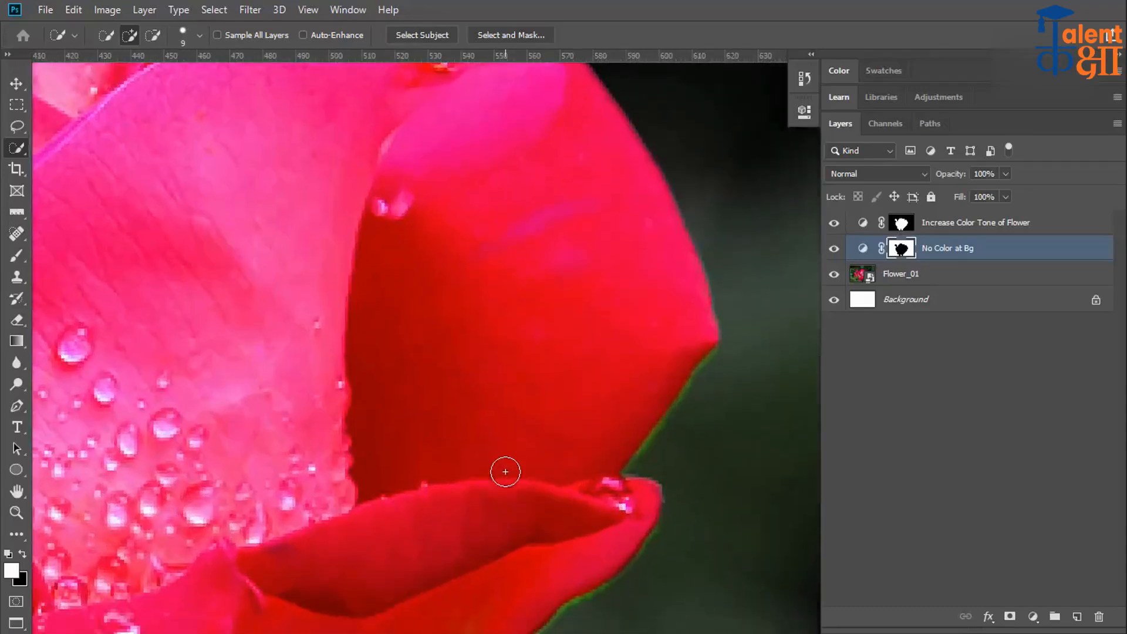
pyautogui.scroll(1, 505, 472)
pyautogui.scroll(-8, 505, 472)
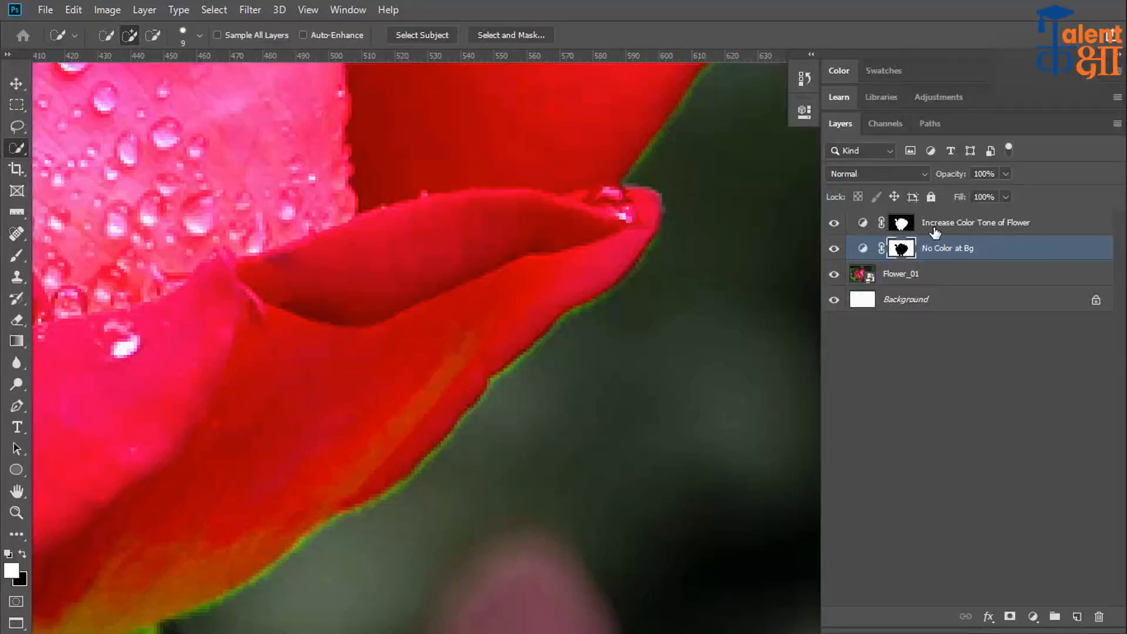
pyautogui.click(935, 232)
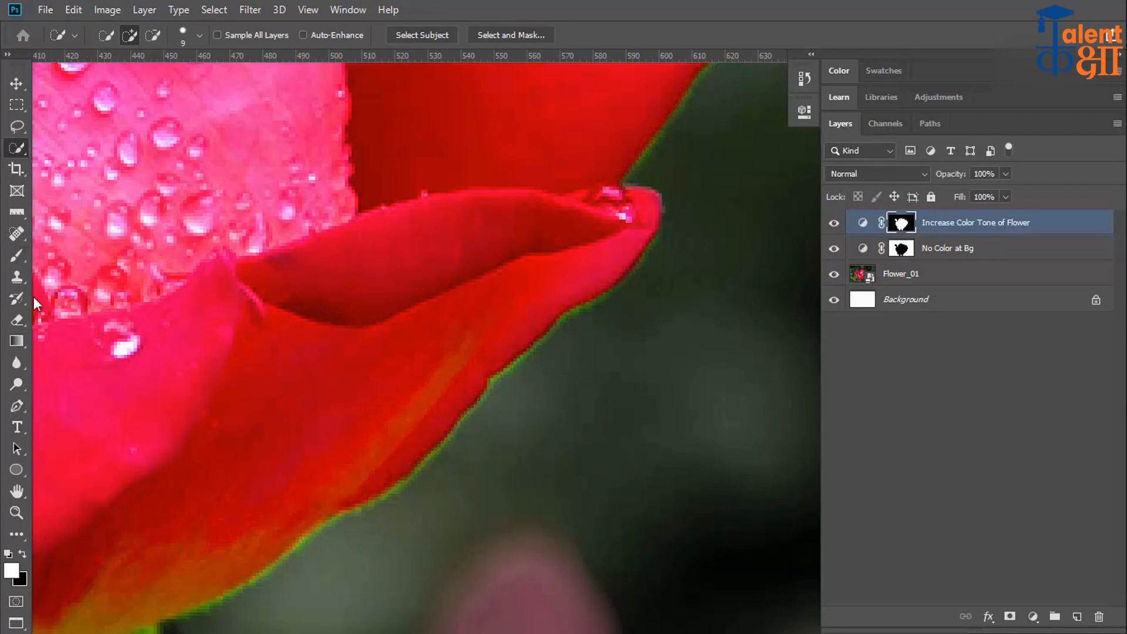
pyautogui.press('b')
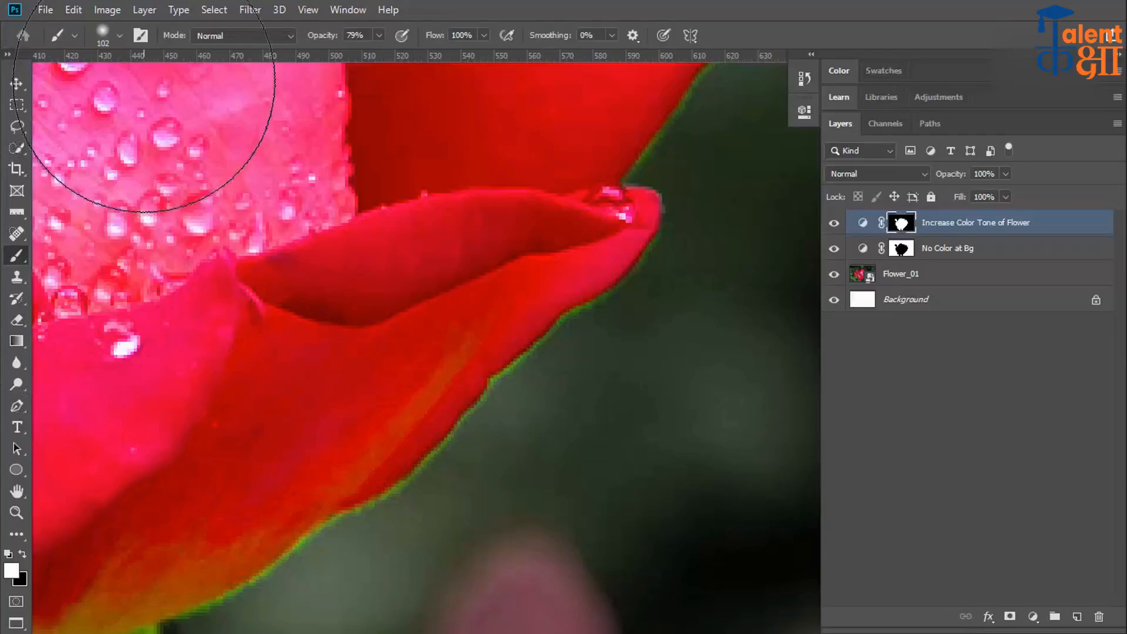
pyautogui.click(120, 34)
pyautogui.moveTo(143, 89); pyautogui.dragTo(104, 87)
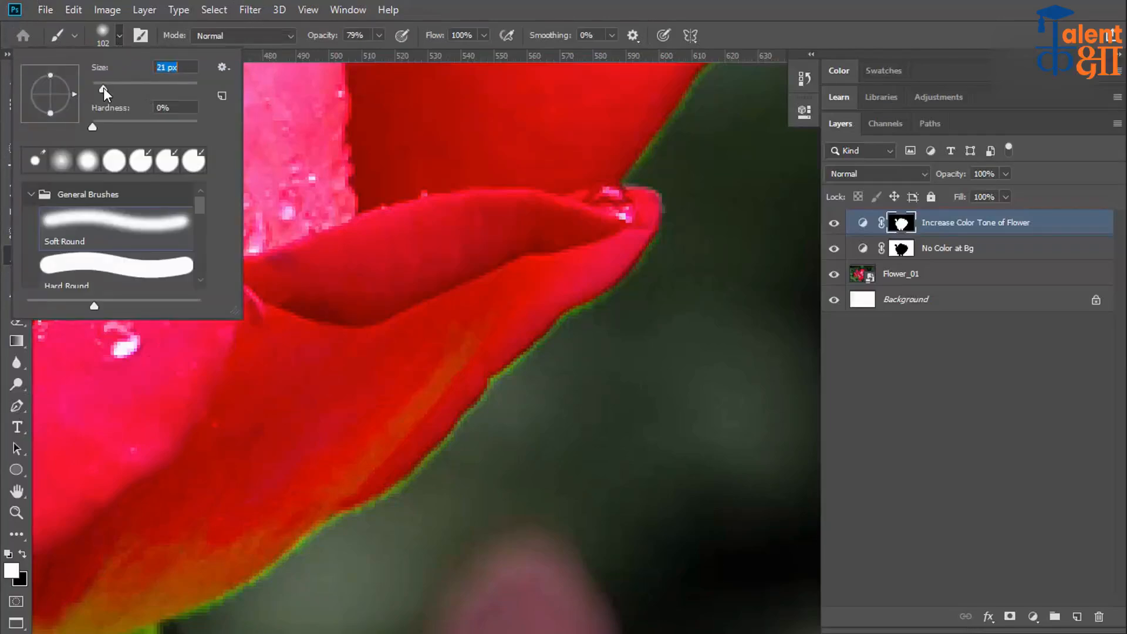
pyautogui.click(120, 34)
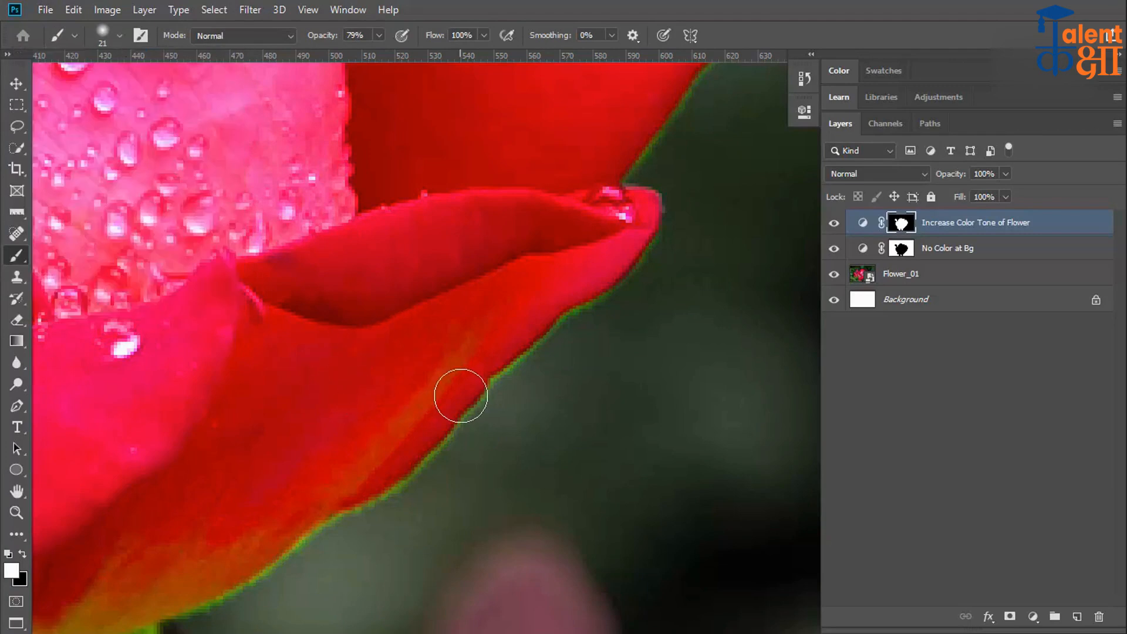
# Undo the white test stroke and paint the flower mask black along the lower-right petal edge with a 91% hardness brush.
pyautogui.moveTo(473, 443); pyautogui.dragTo(520, 389)
pyautogui.hotkey('ctrl', 'z')
pyautogui.click(22, 554)
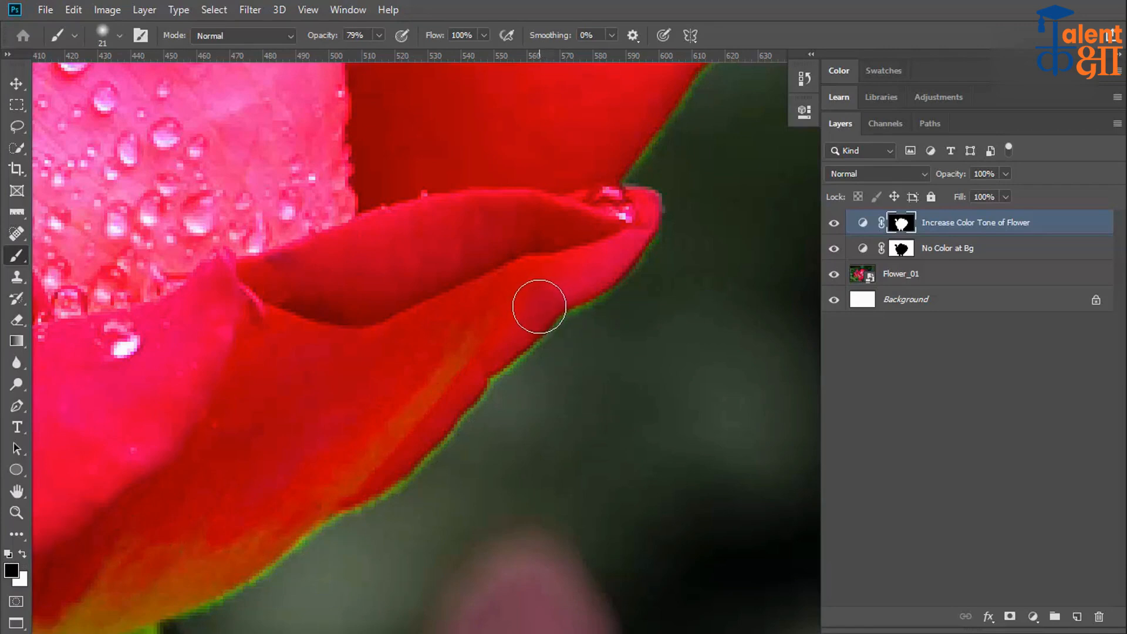
pyautogui.click(120, 37)
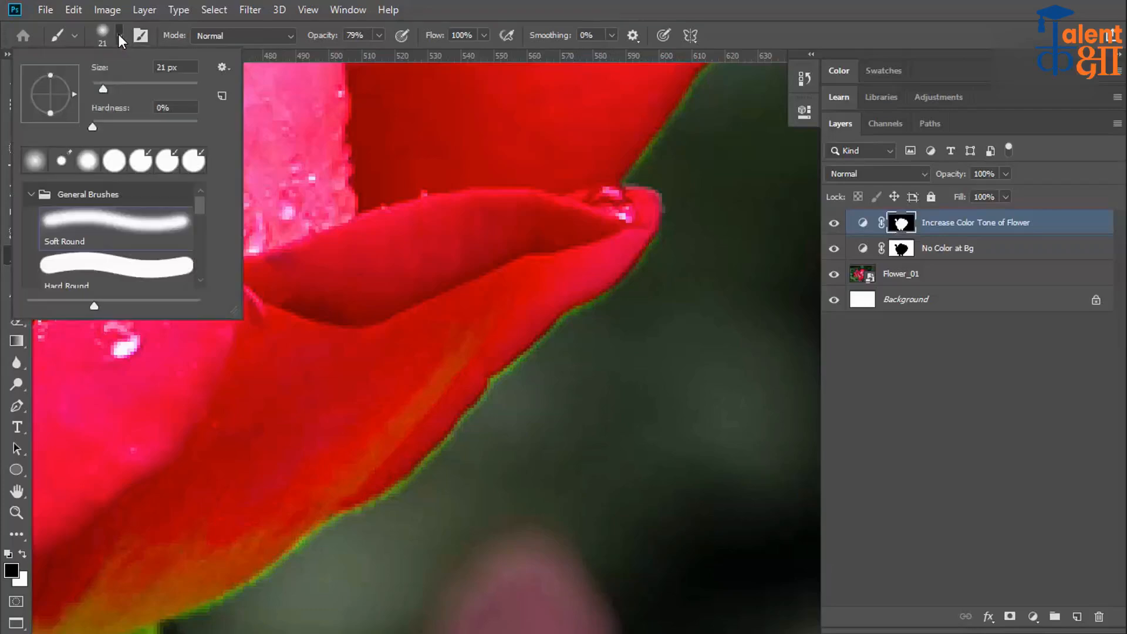
pyautogui.moveTo(186, 120); pyautogui.dragTo(188, 121)
pyautogui.click(119, 35)
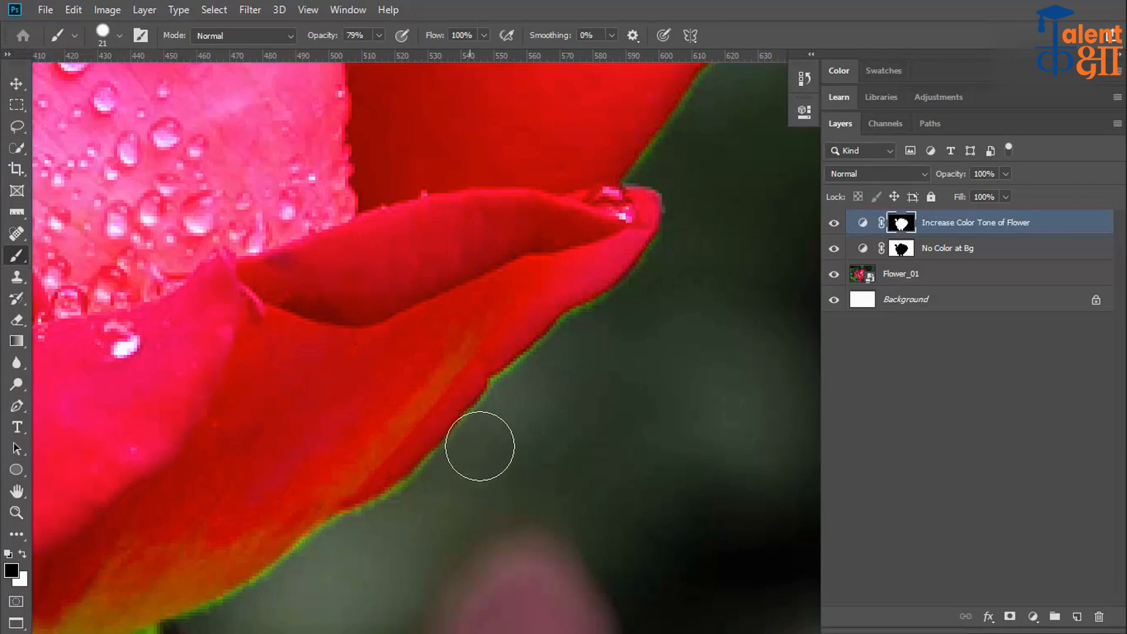
pyautogui.moveTo(516, 394); pyautogui.dragTo(649, 294)
# Harden the brush further, set its opacity to 100% and paint out the green fringe under the lower petal, undoing the stray stroke.
pyautogui.click(119, 36)
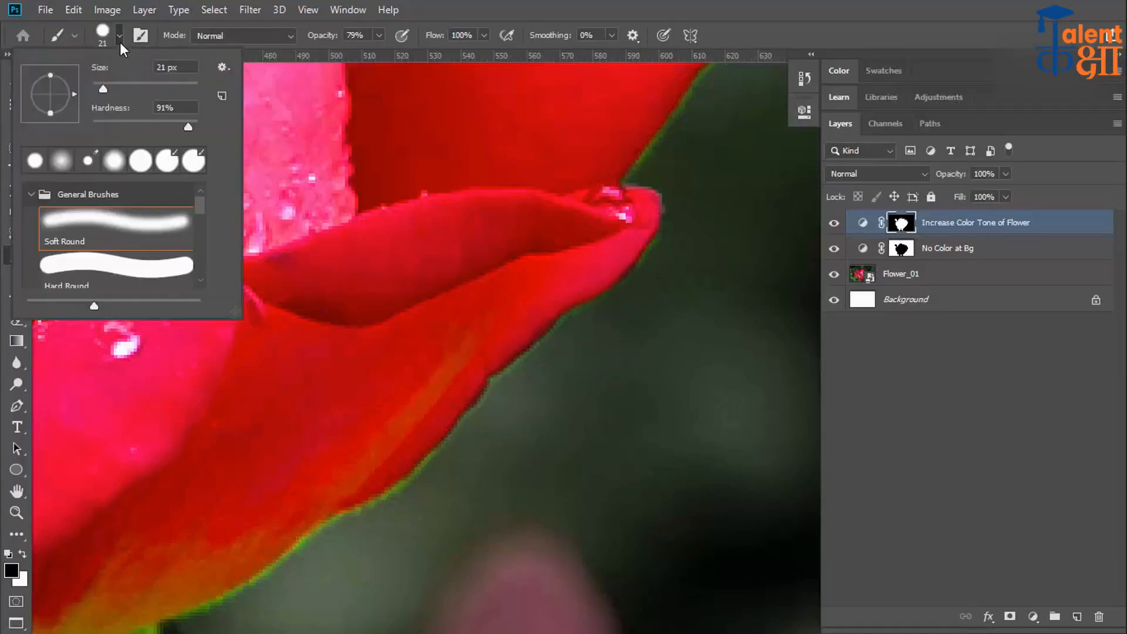
pyautogui.moveTo(189, 126); pyautogui.dragTo(209, 126)
pyautogui.click(379, 36)
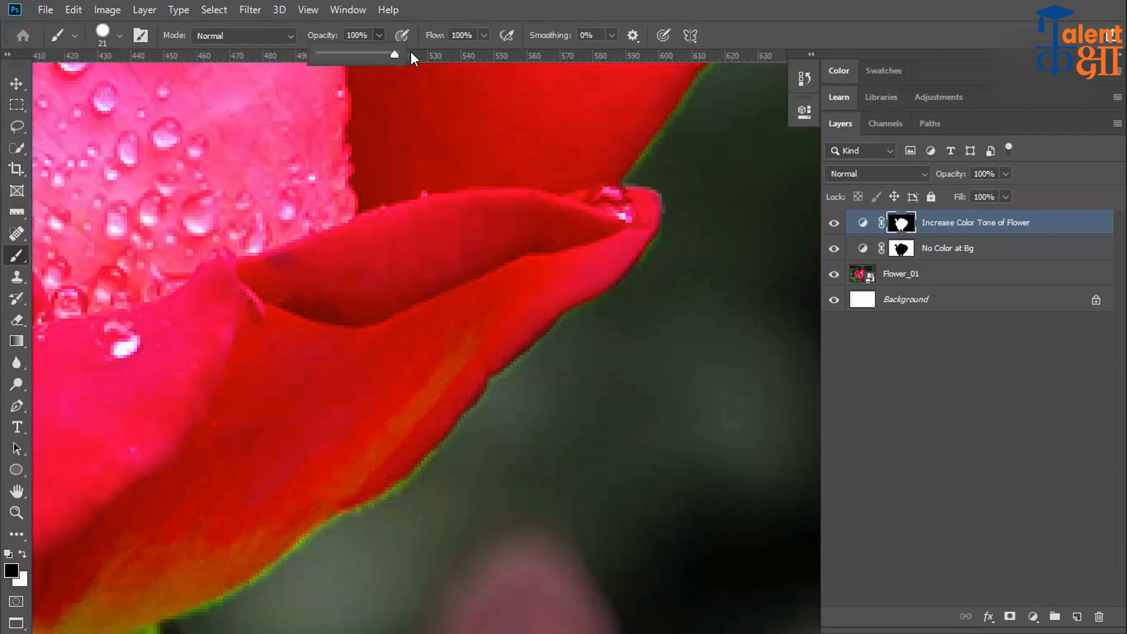
pyautogui.click(310, 579)
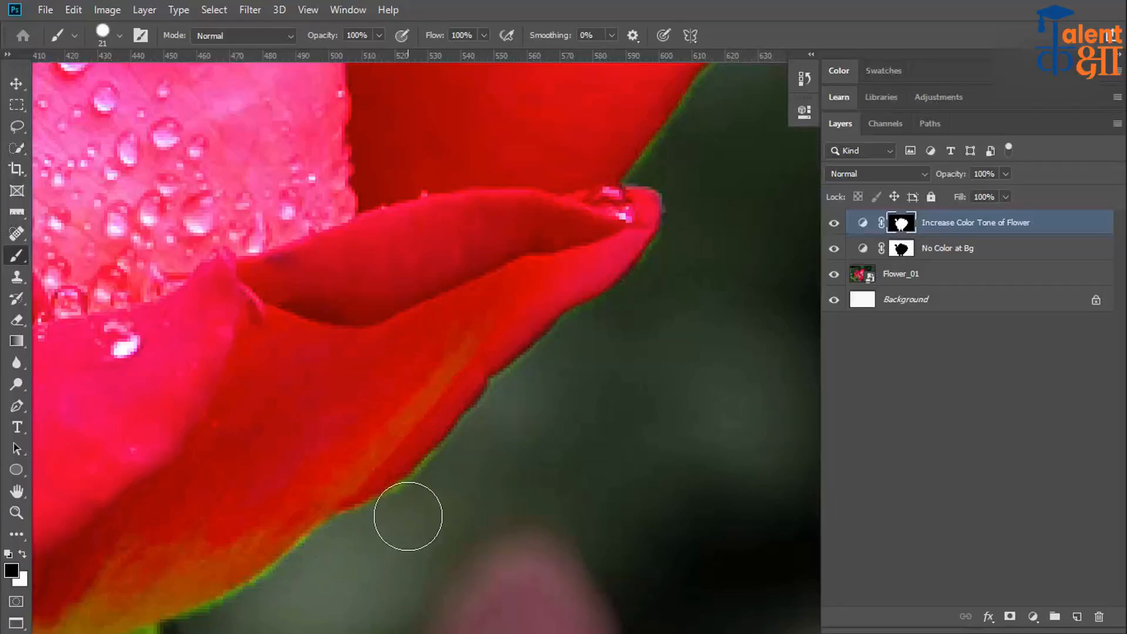
pyautogui.moveTo(444, 461)
pyautogui.mouseDown()
pyautogui.moveTo(411, 411)
pyautogui.moveTo(408, 345)
pyautogui.moveTo(392, 425)
pyautogui.moveTo(518, 380)
pyautogui.mouseUp()
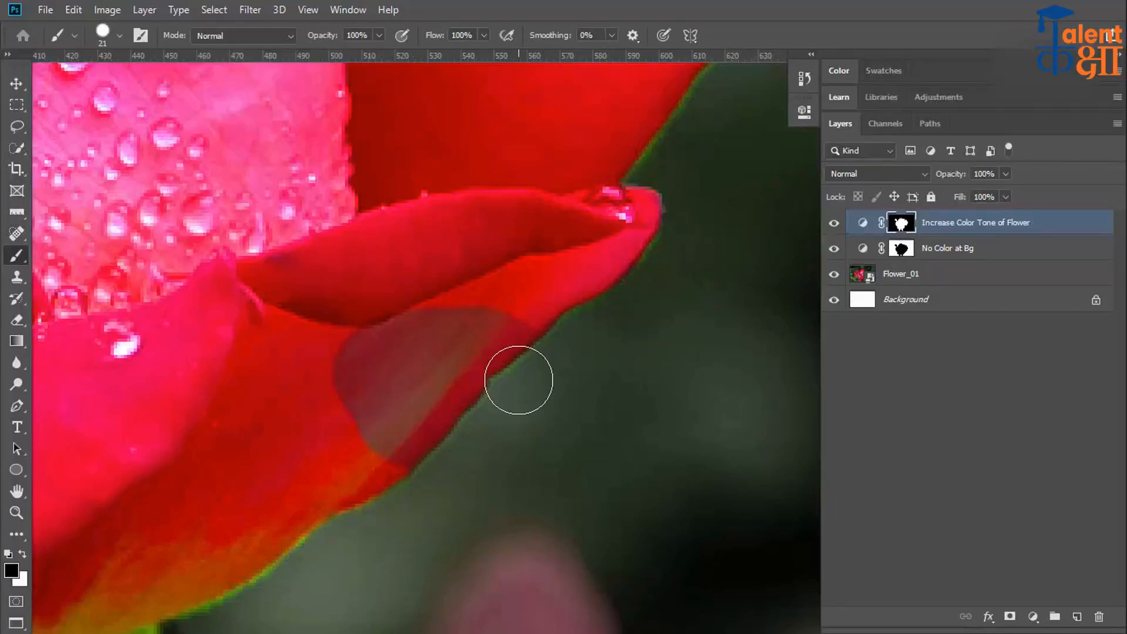
pyautogui.hotkey('ctrl', 'z')
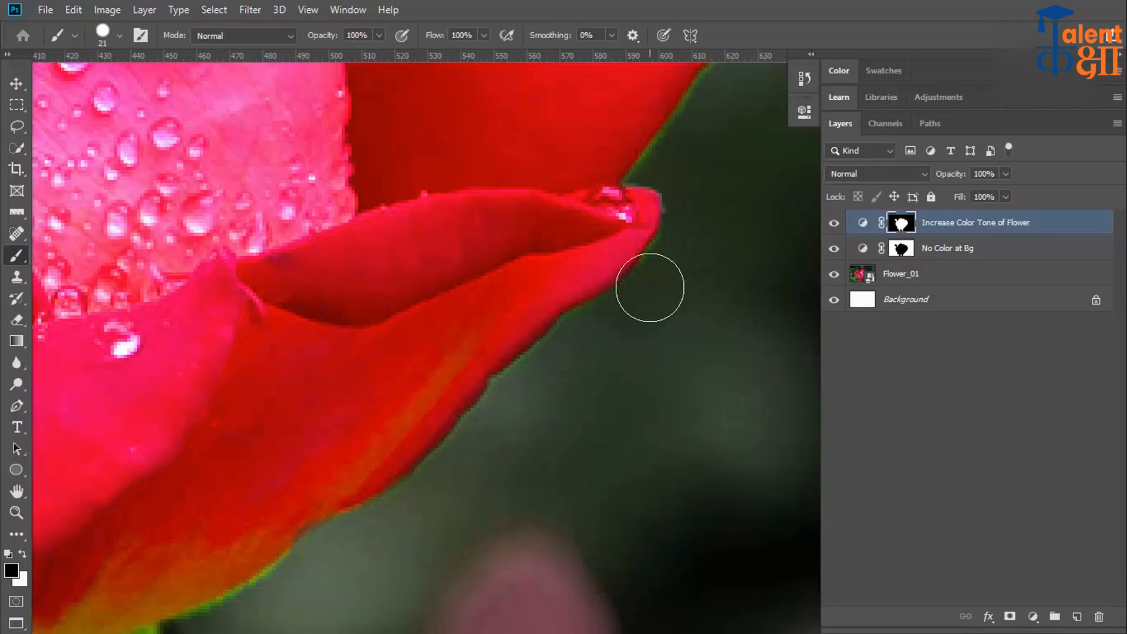
# Review the whole image and select the "No Color at Bg" adjustment layer by picking the background with the Move tool.
pyautogui.hotkey('ctrl', '1')
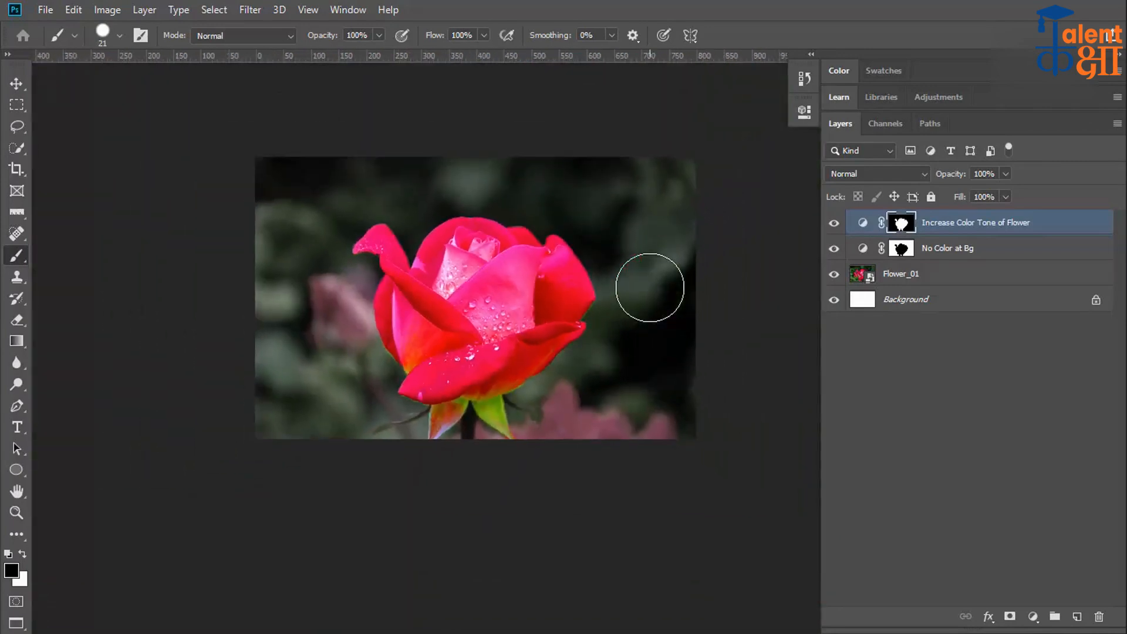
pyautogui.hotkey('ctrl', '+')
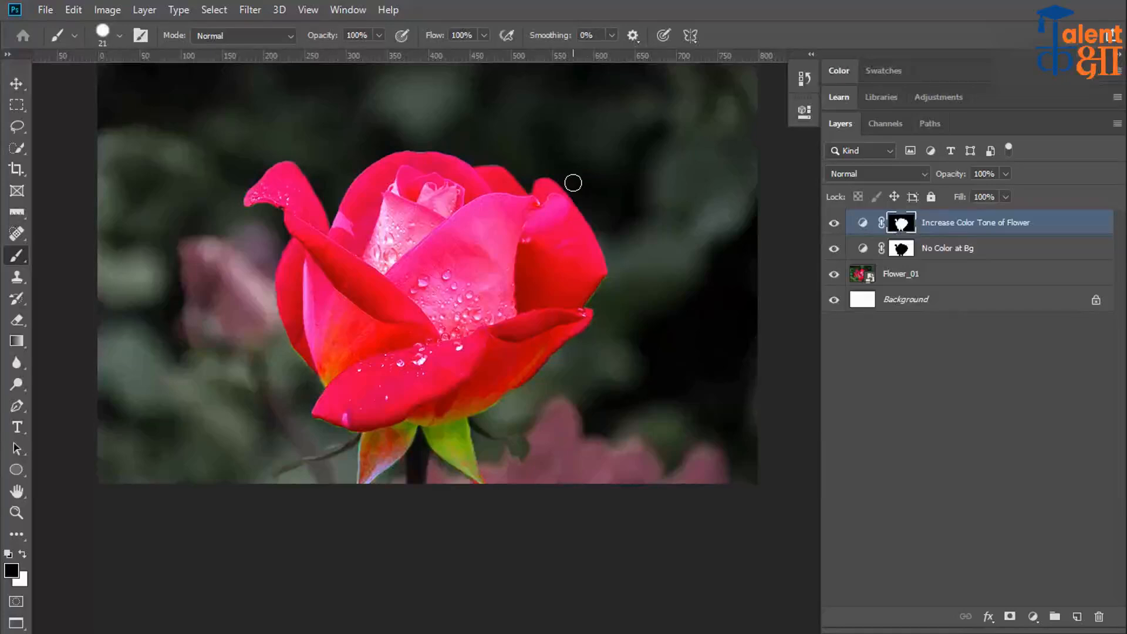
pyautogui.scroll(5, 573, 182)
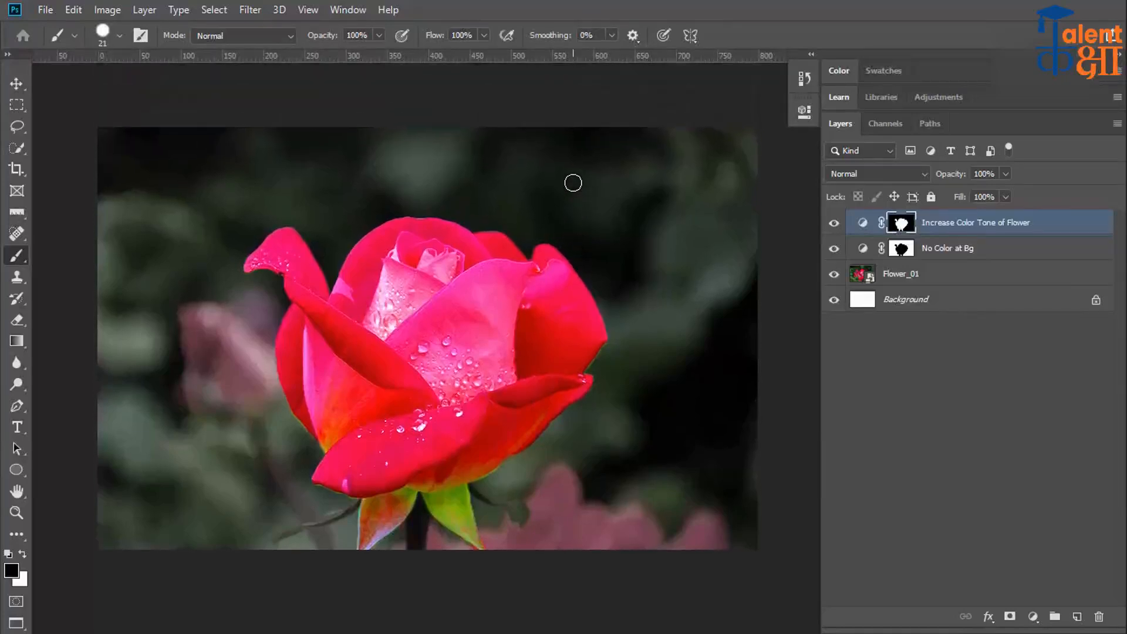
pyautogui.scroll(-2, 573, 183)
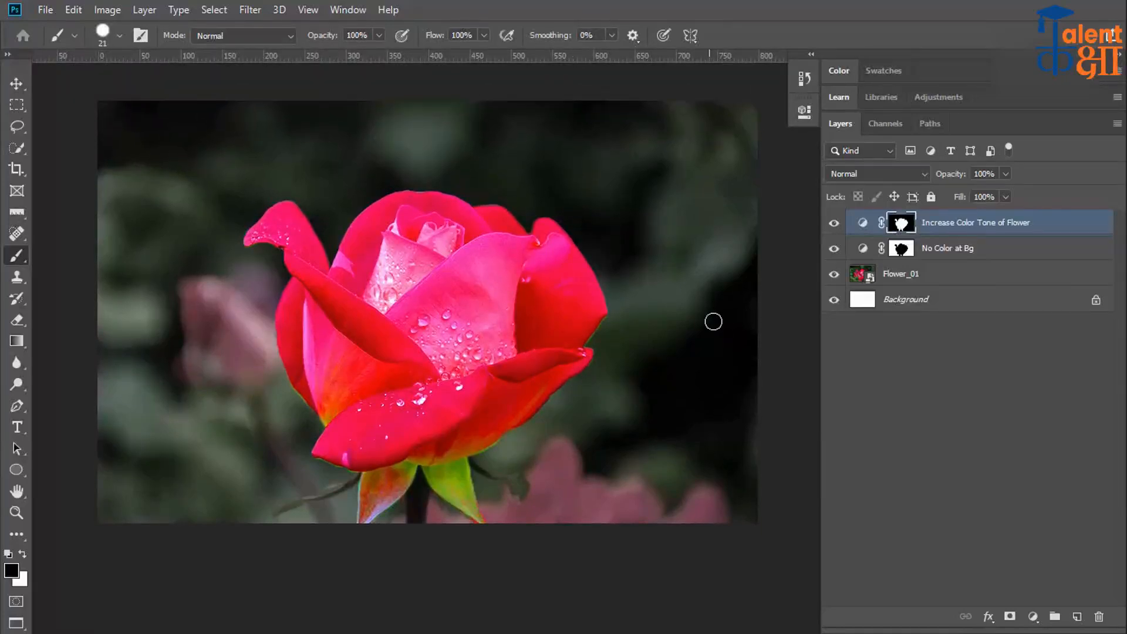
pyautogui.press('v')
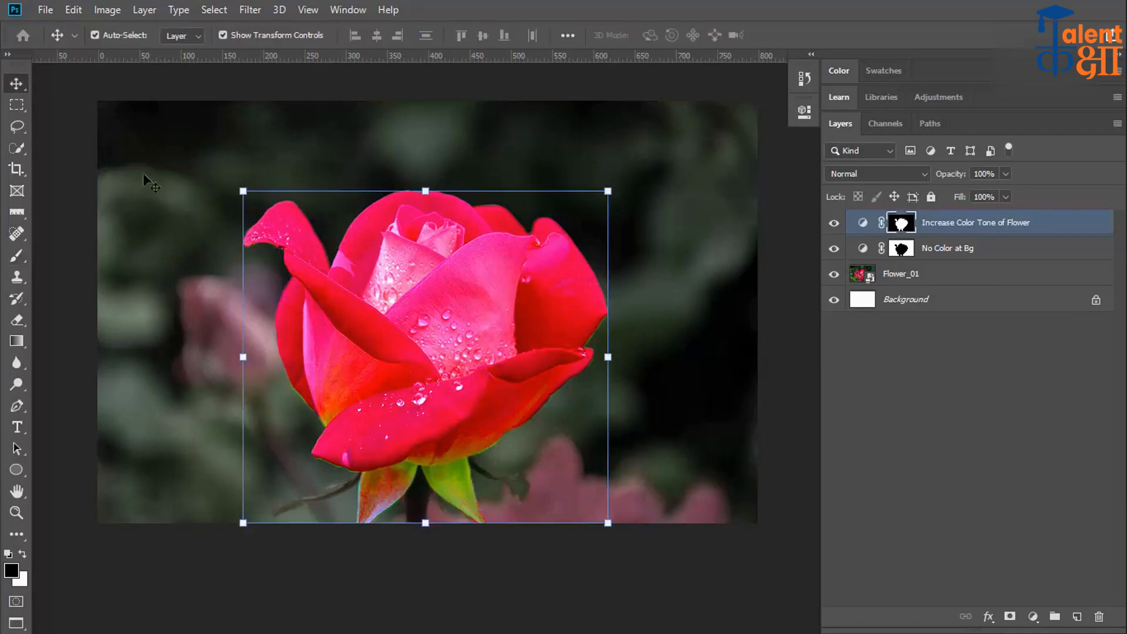
pyautogui.click(716, 397)
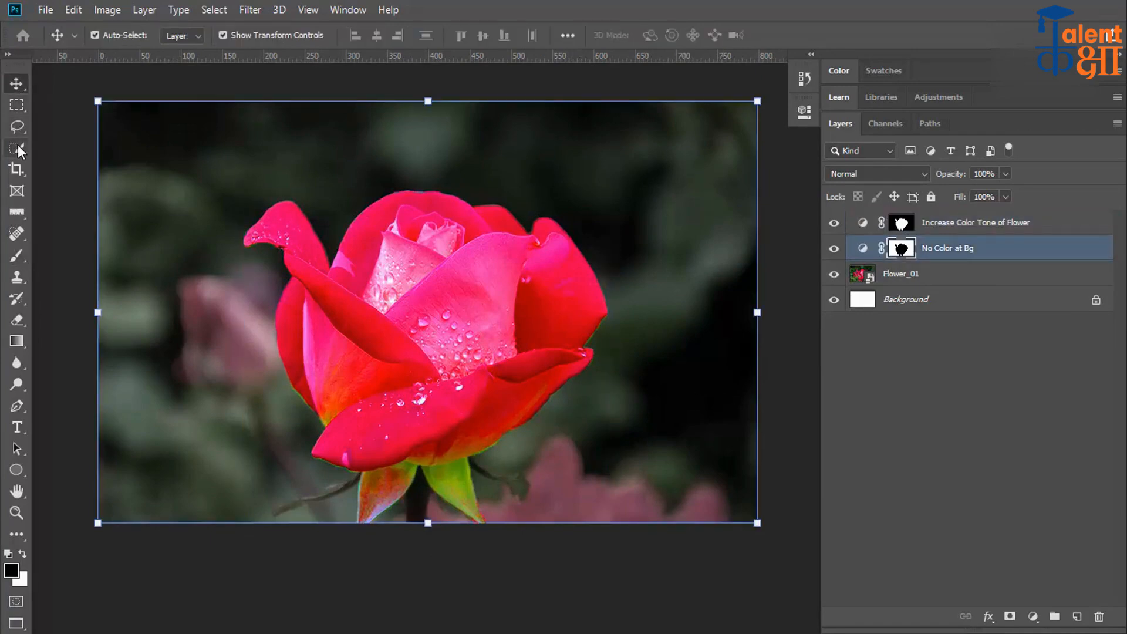